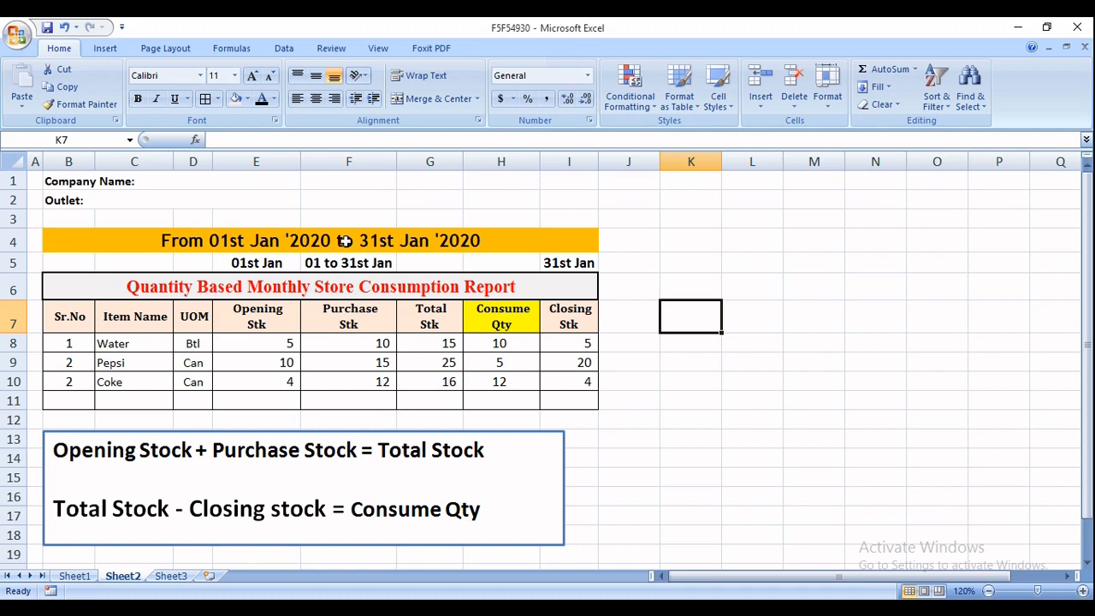
# Step: Review the company name and outlet fields and the report's column headings from Sr.No to Closing Stk
pyautogui.click(86, 180)
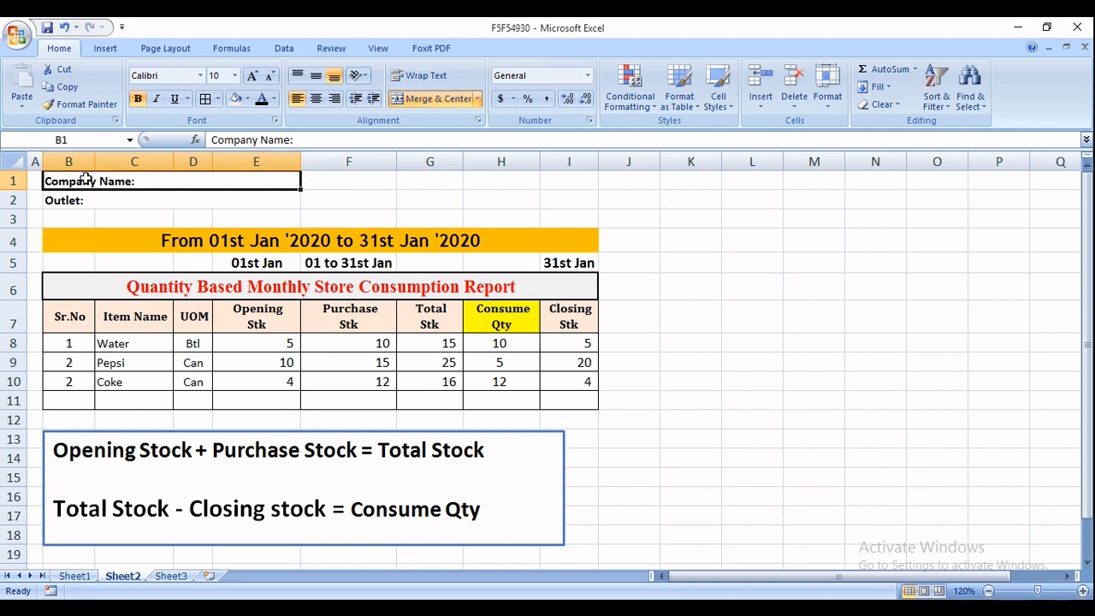
pyautogui.click(85, 203)
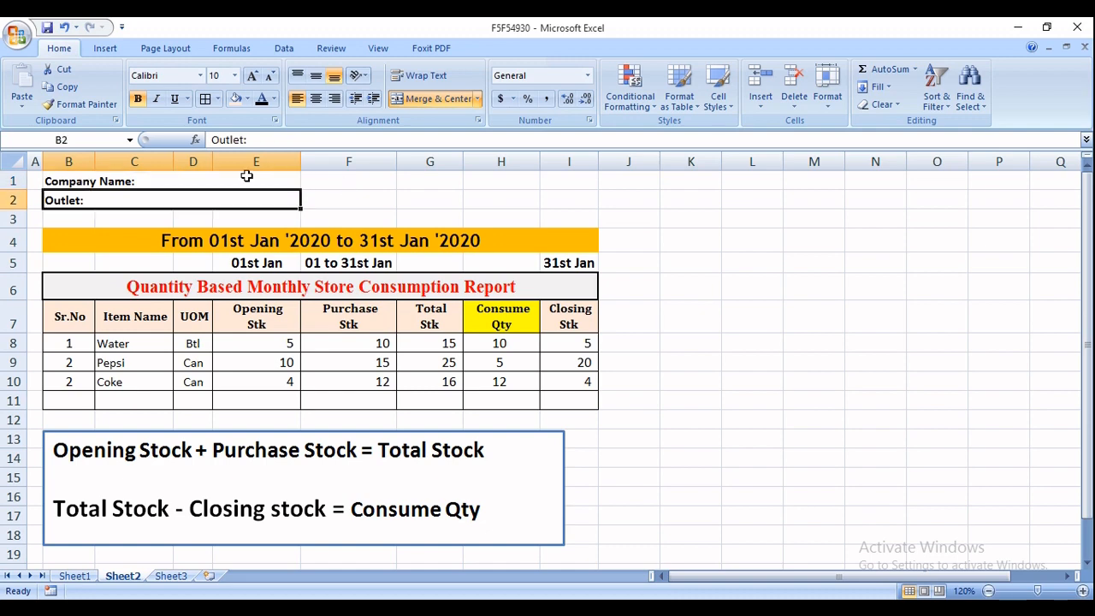
pyautogui.click(746, 318)
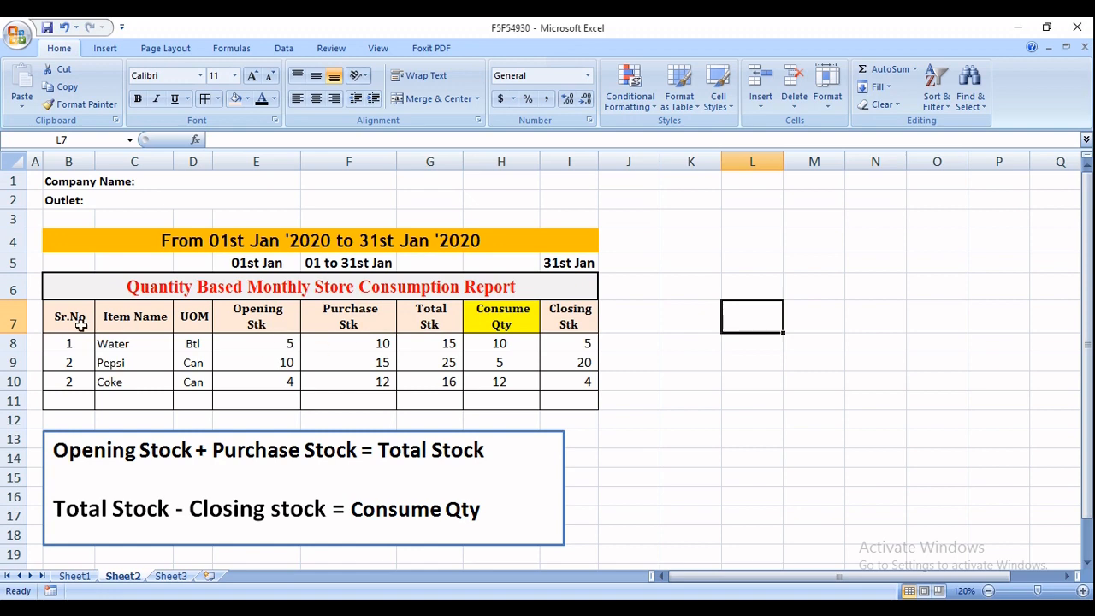
pyautogui.moveTo(86, 325); pyautogui.dragTo(588, 327)
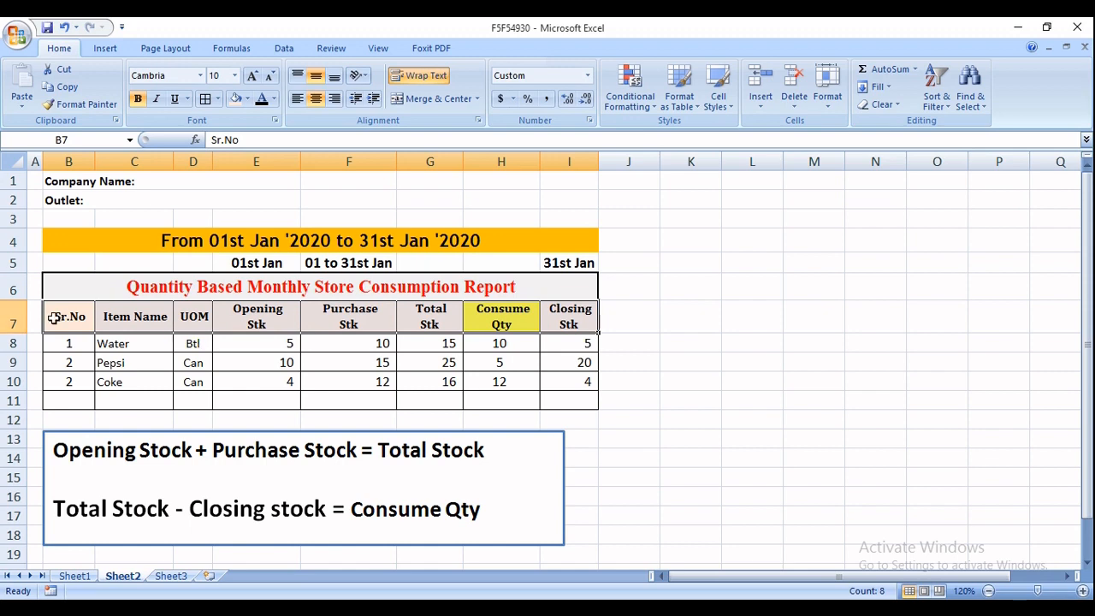
pyautogui.moveTo(54, 316); pyautogui.dragTo(536, 338)
pyautogui.click(61, 308)
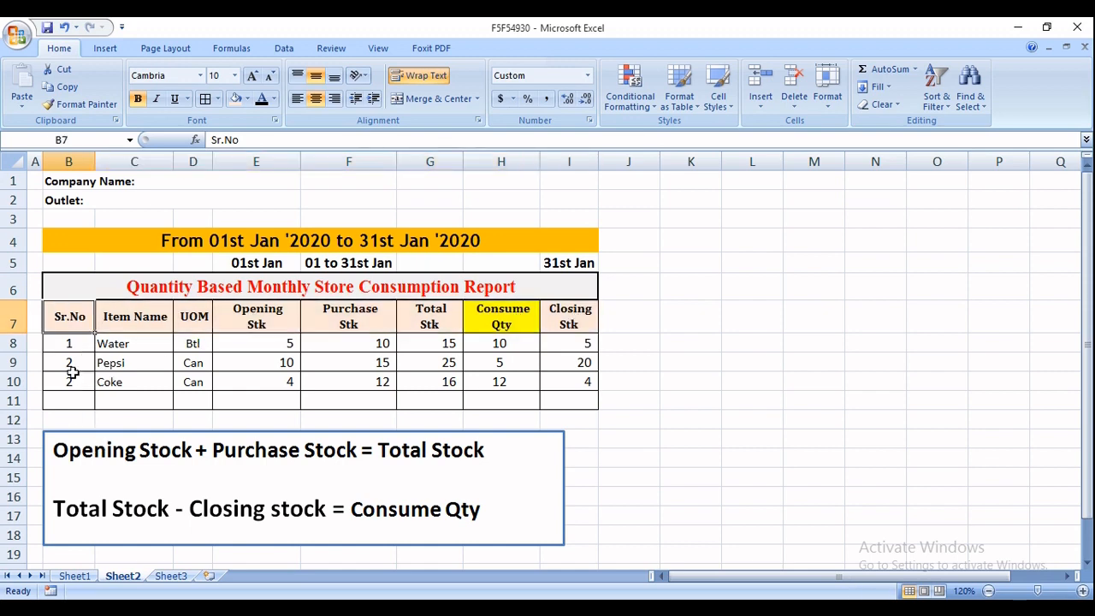
# Step: Correct the serial number of the Coke row to 3
pyautogui.click(71, 345)
pyautogui.moveTo(70, 345); pyautogui.dragTo(76, 389)
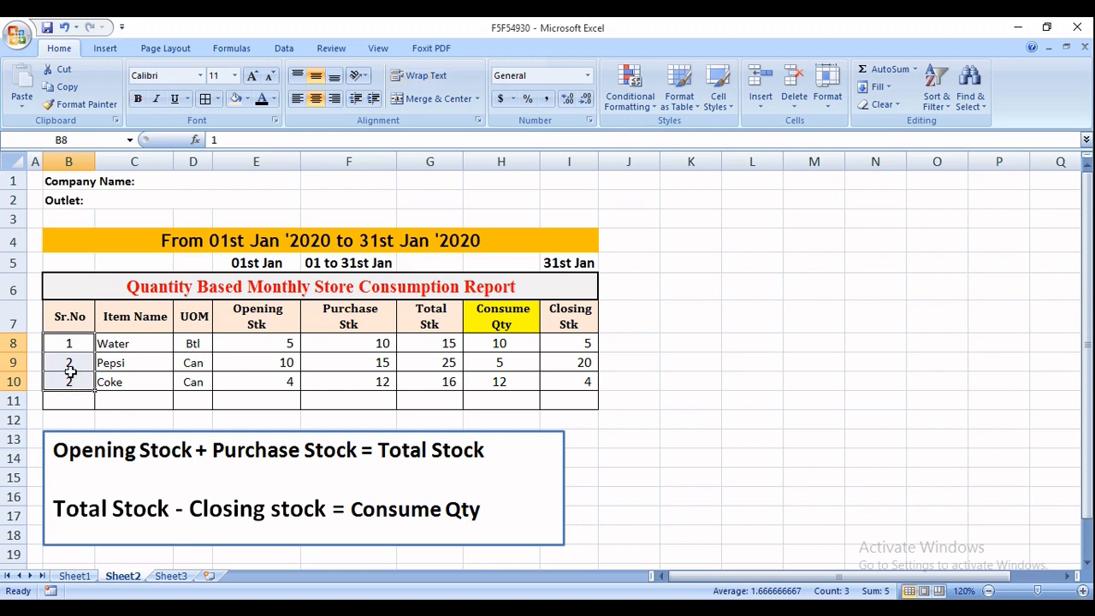
pyautogui.click(76, 383)
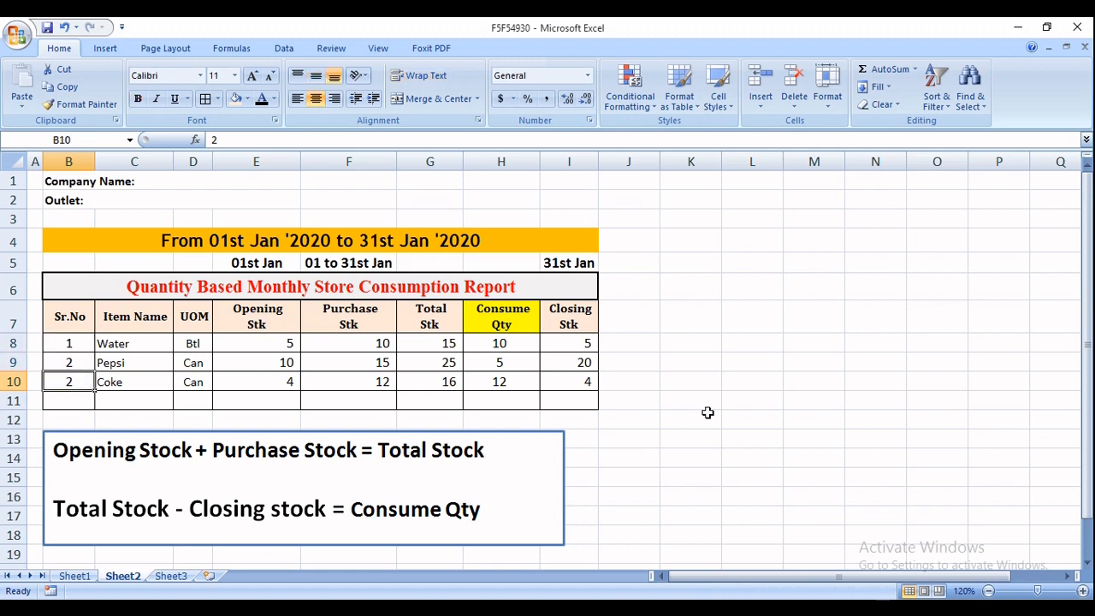
pyautogui.write('3')
pyautogui.press('Return')
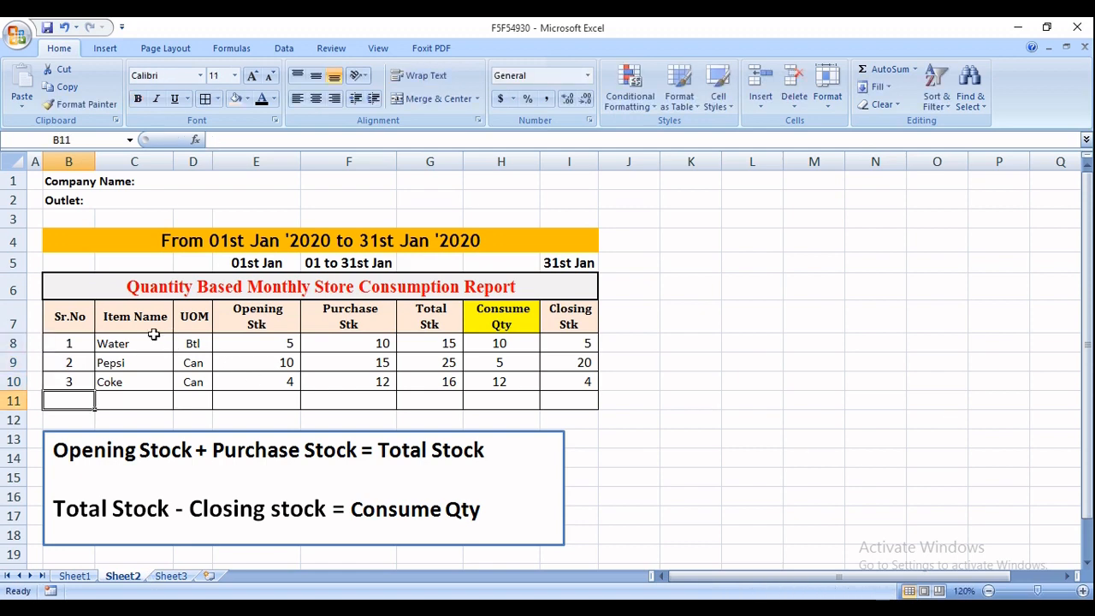
# Step: Examine the item names and units, and the opening, purchase, total, consumed and closing stock columns for the three items
pyautogui.moveTo(141, 346); pyautogui.dragTo(152, 394)
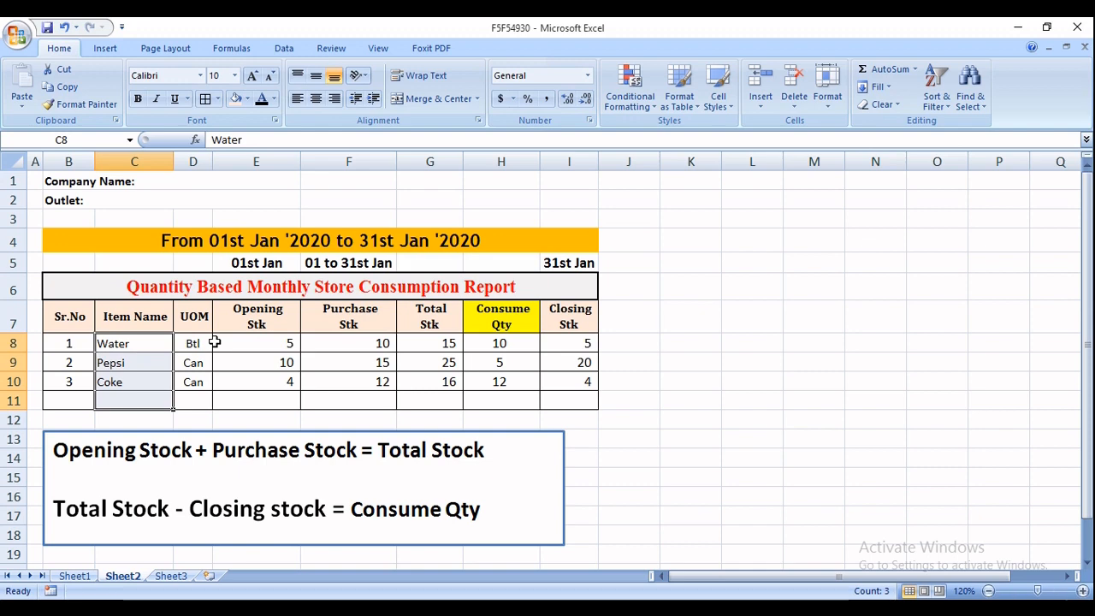
pyautogui.click(114, 344)
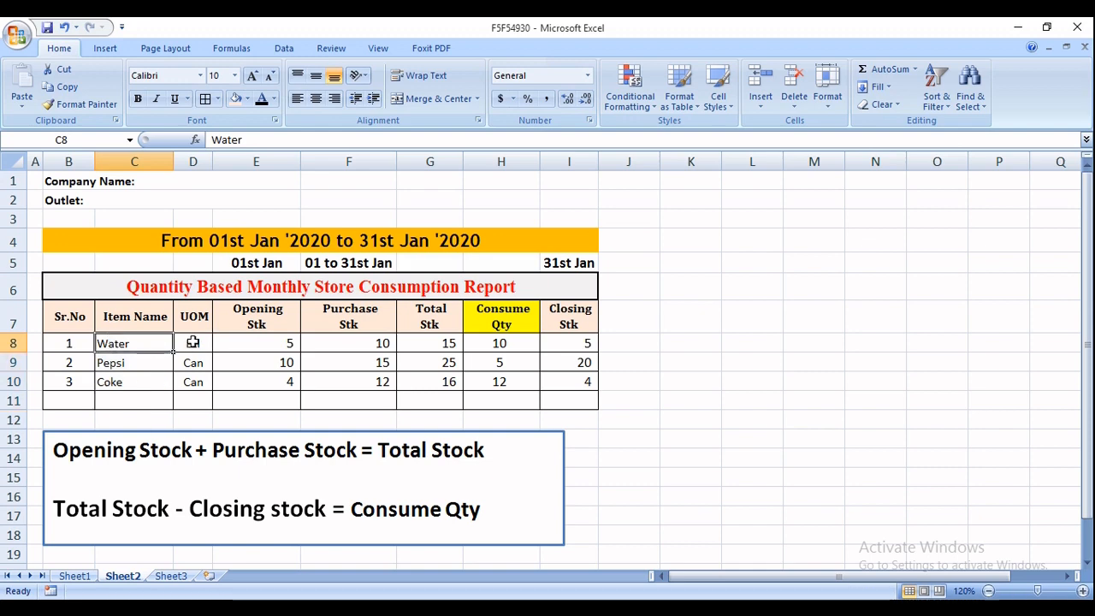
pyautogui.click(191, 343)
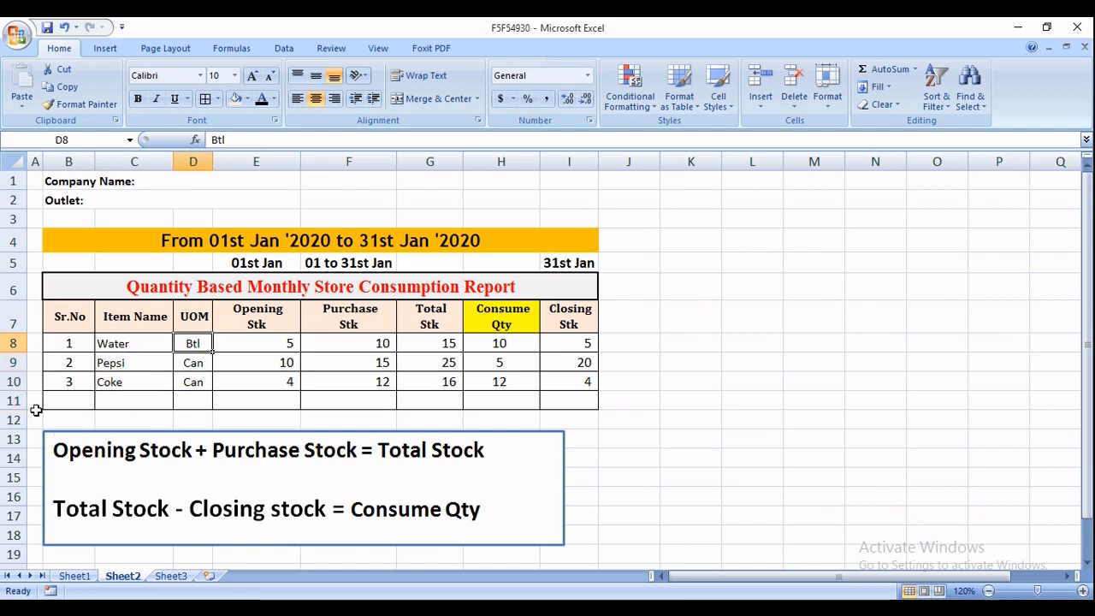
pyautogui.click(127, 364)
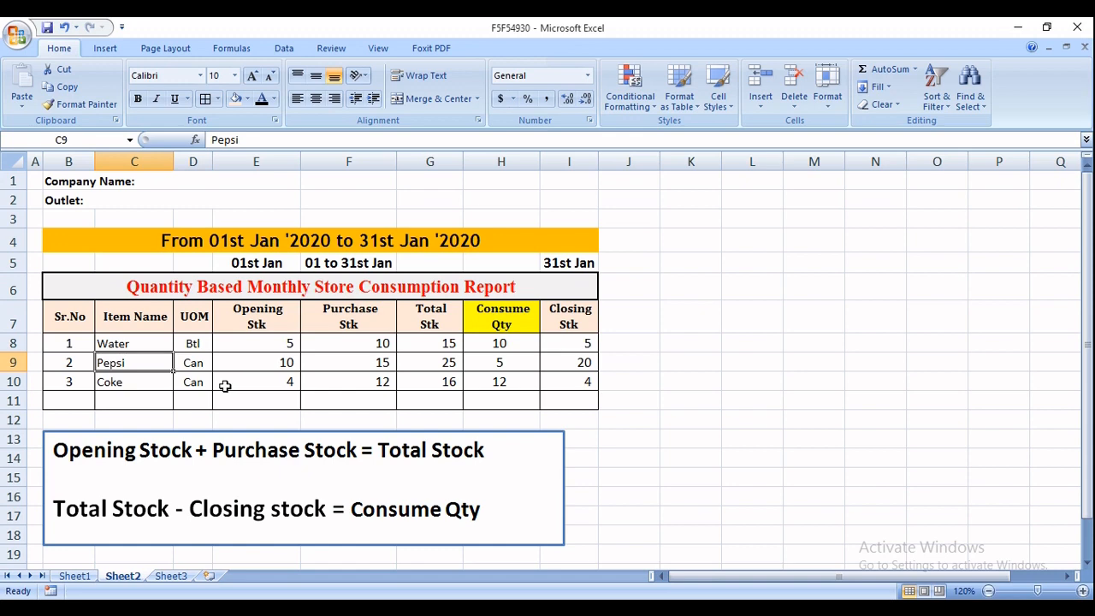
pyautogui.click(120, 385)
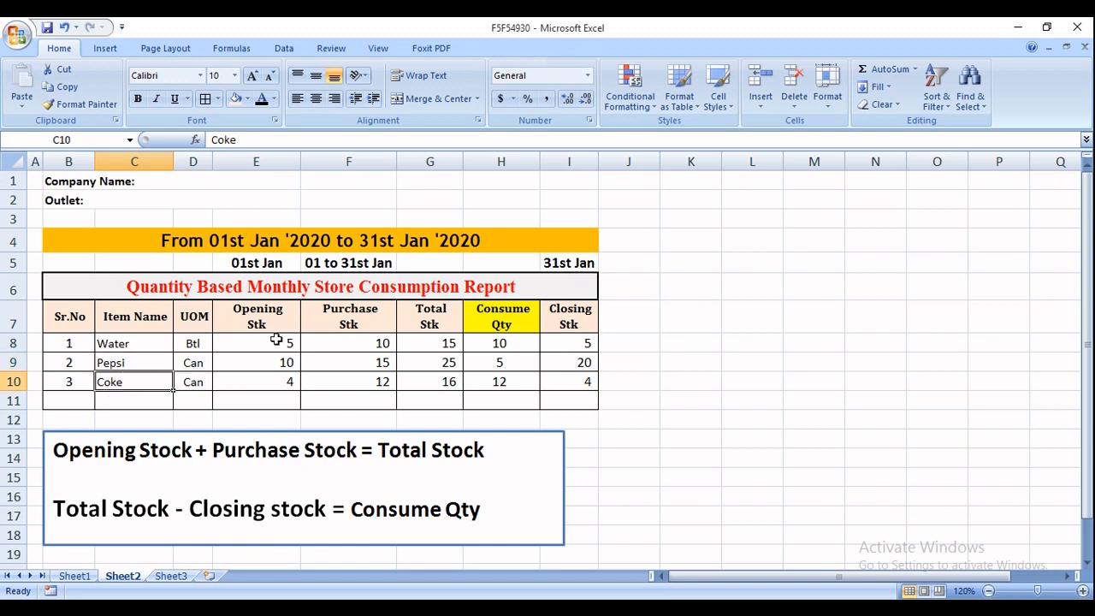
pyautogui.moveTo(284, 342); pyautogui.dragTo(288, 383)
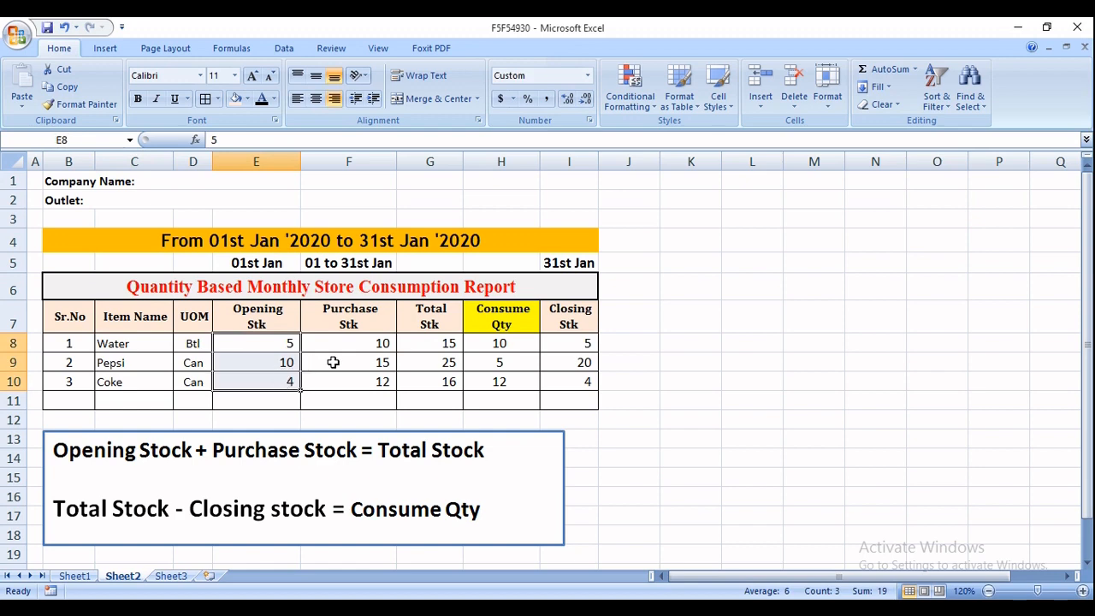
pyautogui.moveTo(370, 345); pyautogui.dragTo(377, 385)
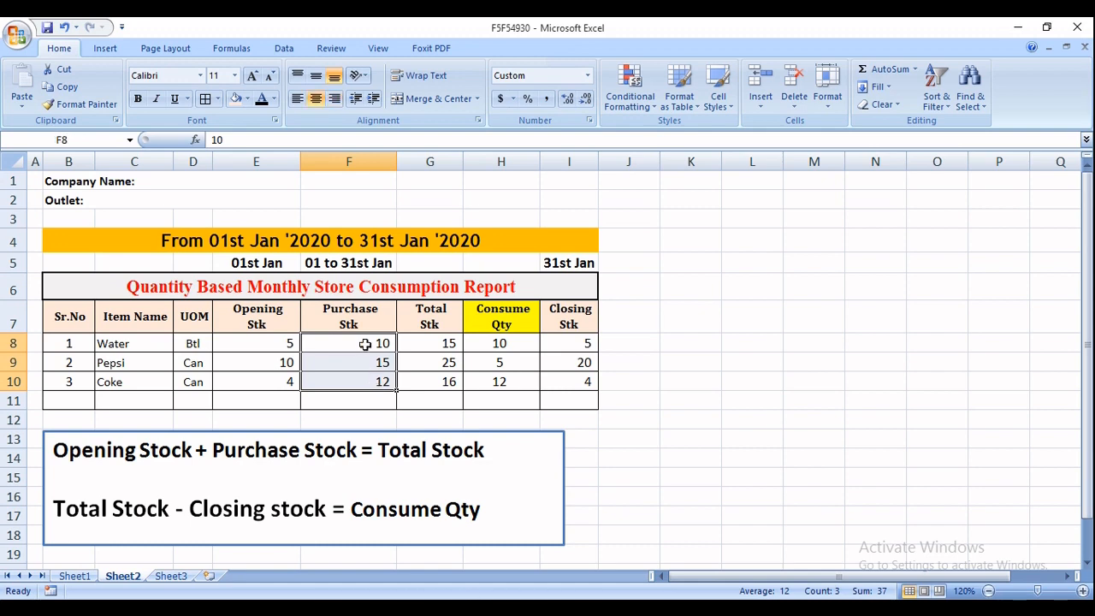
pyautogui.click(435, 342)
pyautogui.moveTo(435, 342); pyautogui.dragTo(437, 379)
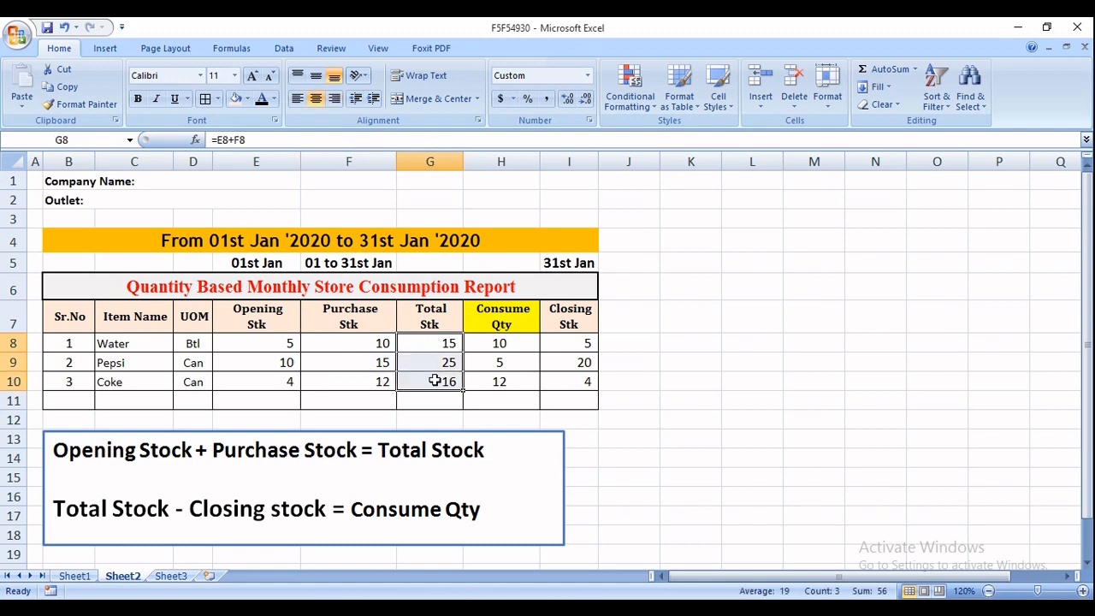
pyautogui.moveTo(499, 340); pyautogui.dragTo(504, 396)
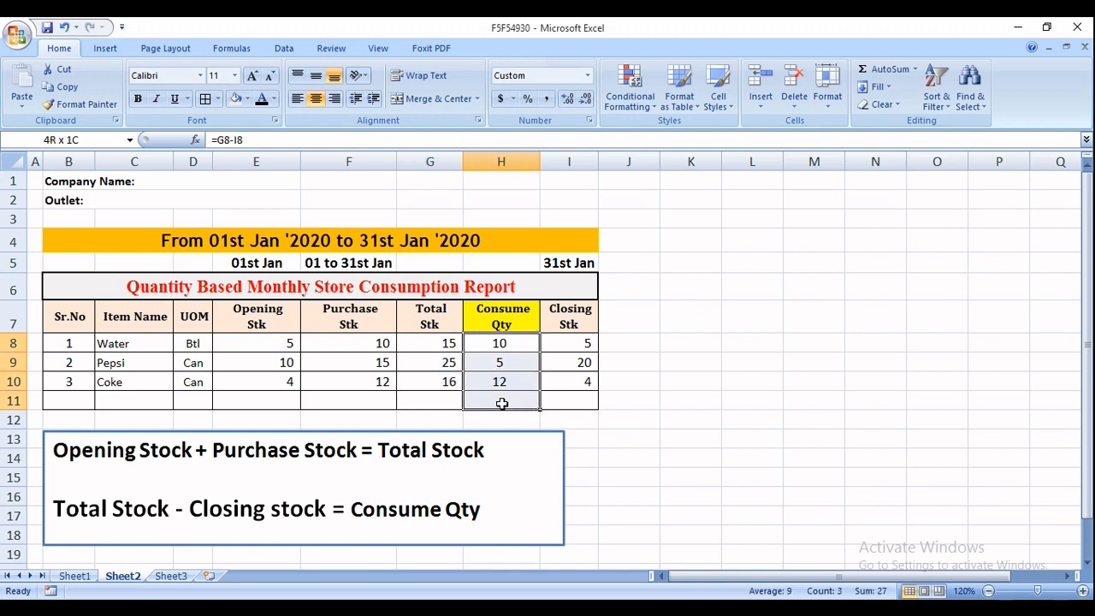
pyautogui.moveTo(572, 350); pyautogui.dragTo(586, 392)
# Step: Clear the Total Stk and Consume Qty cells for Water, Pepsi and Coke (G8:H10)
pyautogui.click(445, 350)
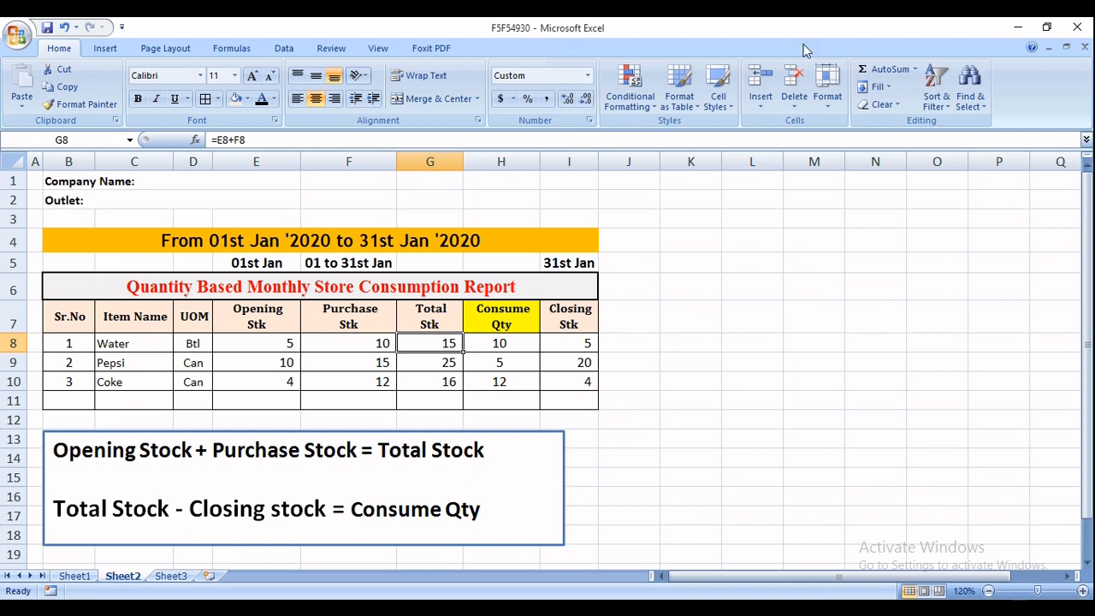
pyautogui.hotkey('shift', 'Right')
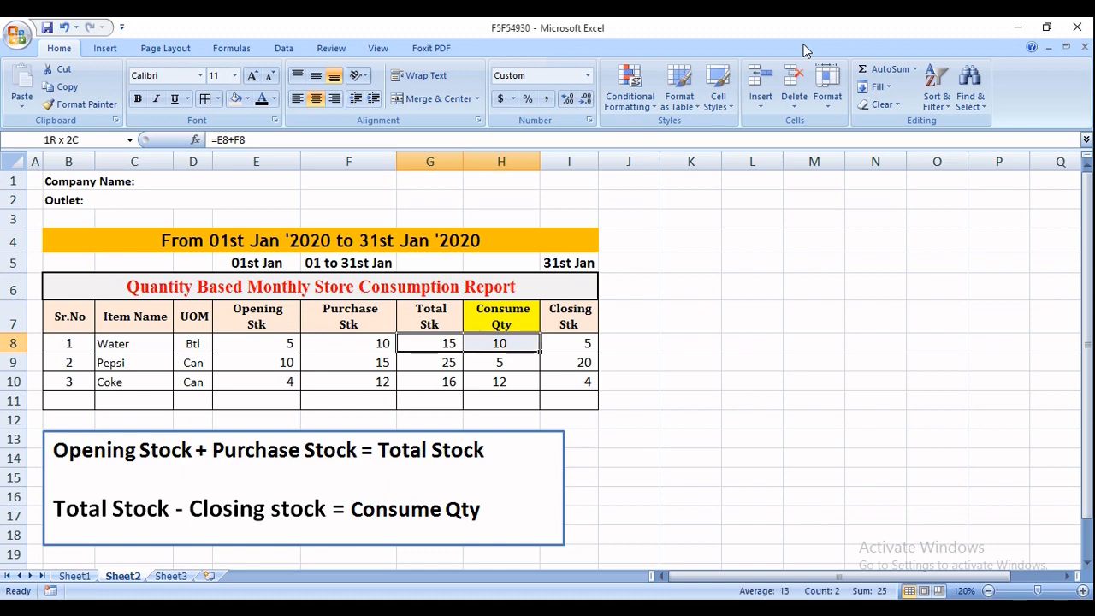
pyautogui.hotkey('shift', 'Down')
pyautogui.hotkey('shift', 'Down')
pyautogui.press('Delete')
# Step: Calculate Water's Total Stk in G8 as opening stock plus purchase stock with the formula =E8+F8
pyautogui.hotkey('shift', 'Left')
pyautogui.hotkey('shift', 'Up')
pyautogui.hotkey('shift', 'Up')
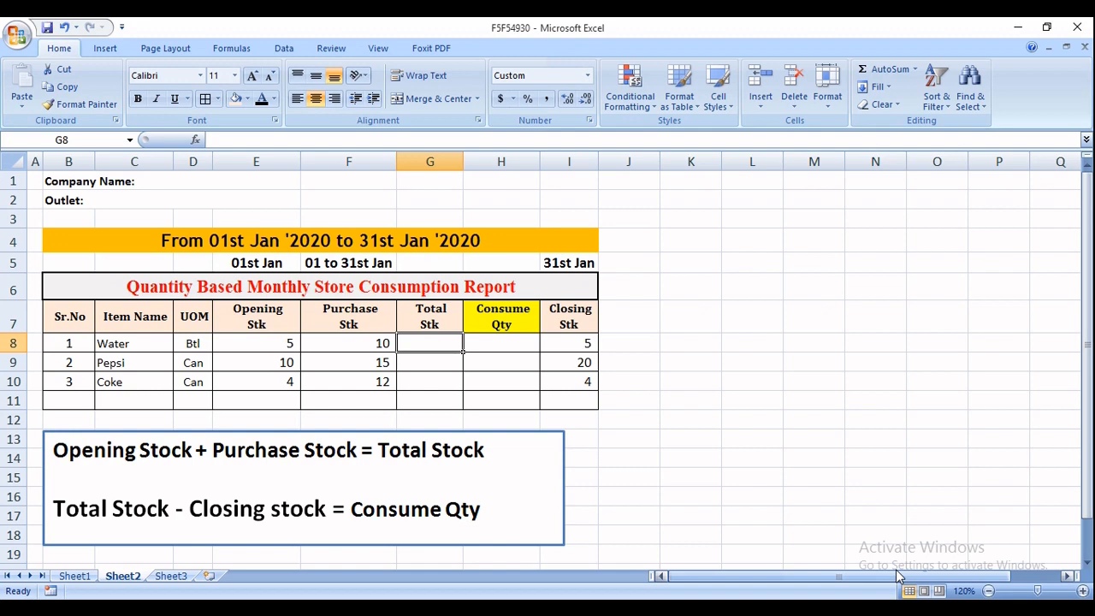
pyautogui.write('=')
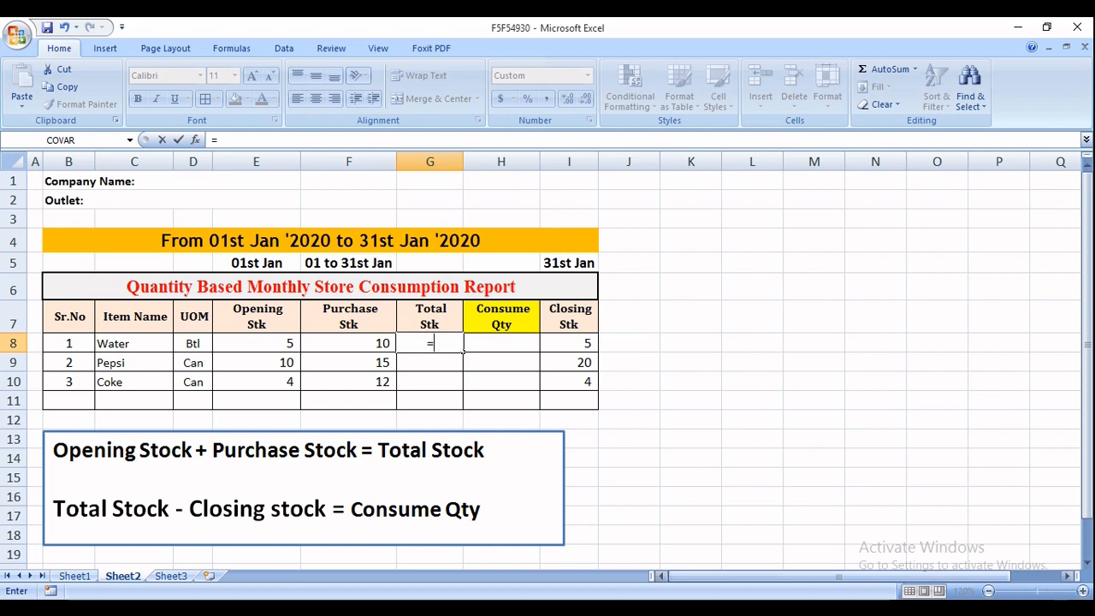
pyautogui.click(261, 343)
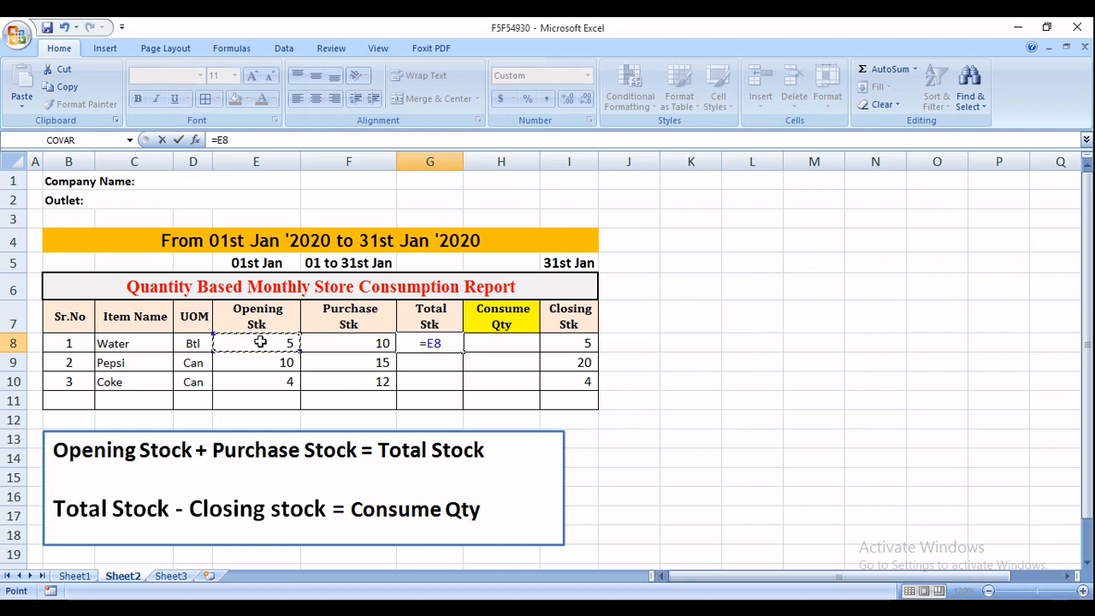
pyautogui.write('+')
pyautogui.click(358, 342)
pyautogui.press('Return')
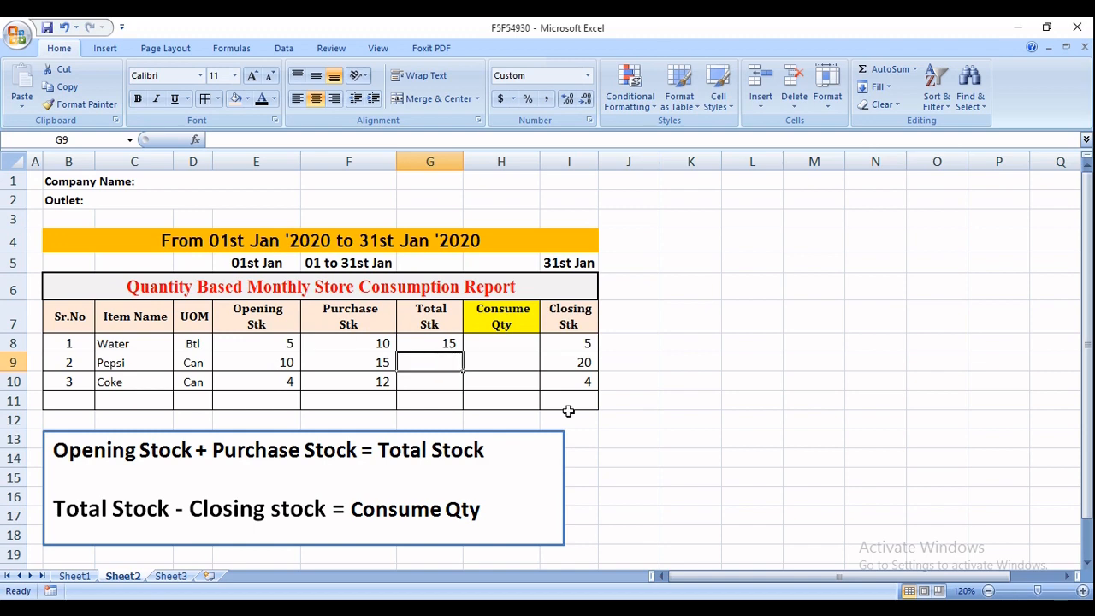
# Step: Calculate Pepsi's Total Stk in G9 with the formula =E9+F9
pyautogui.write('=')
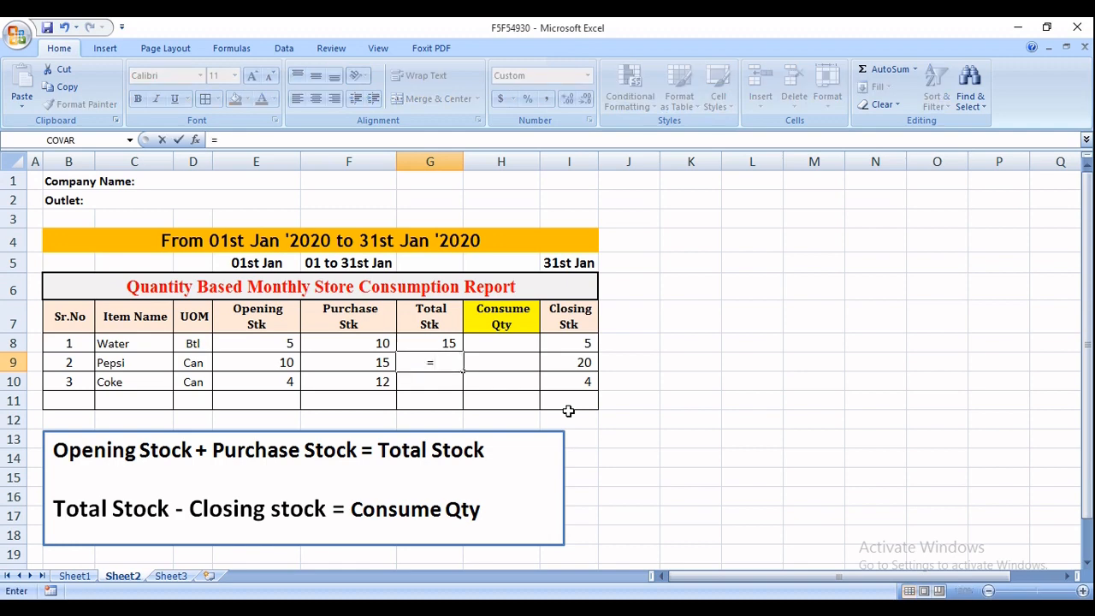
pyautogui.click(250, 362)
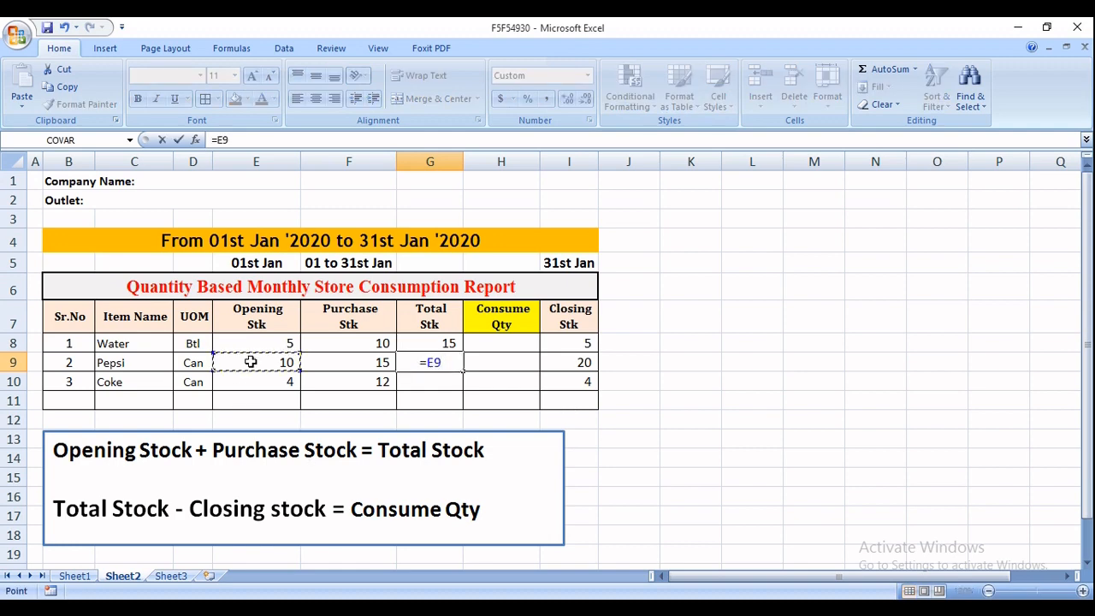
pyautogui.write('+')
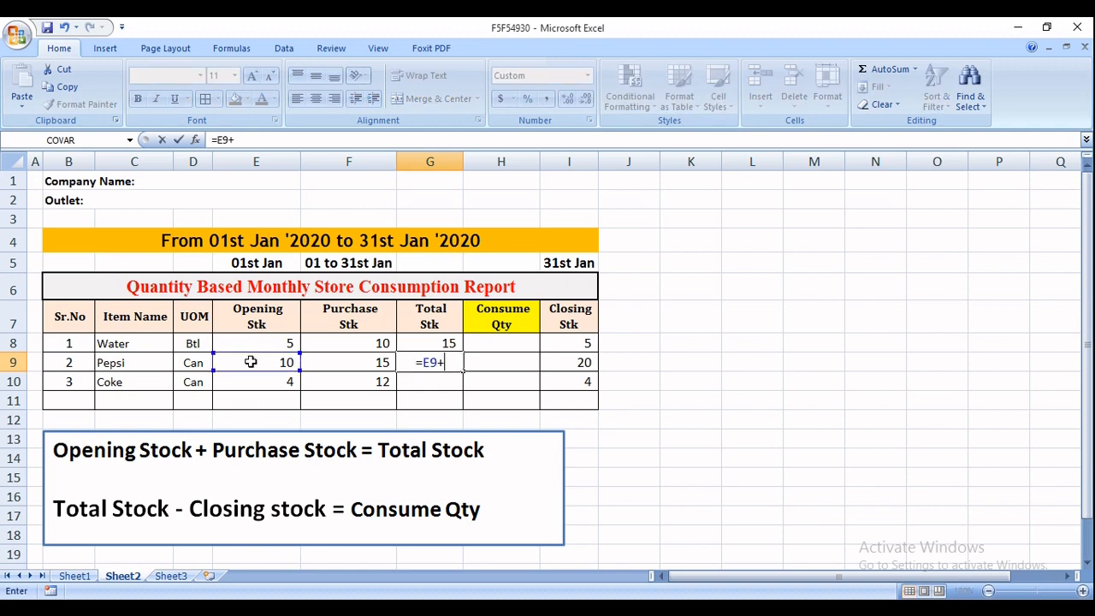
pyautogui.click(342, 361)
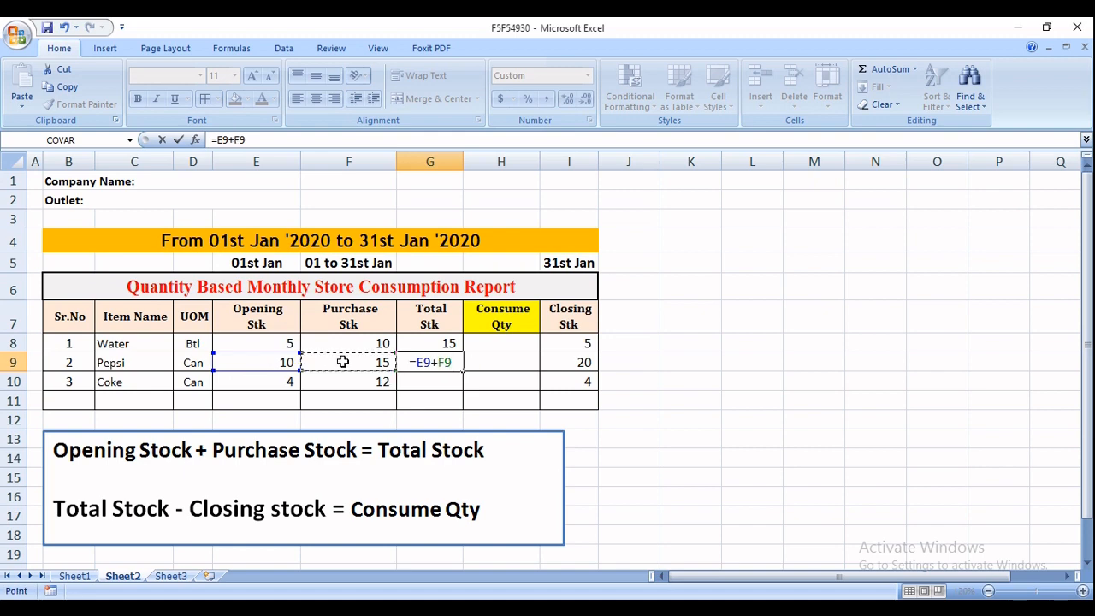
pyautogui.press('Return')
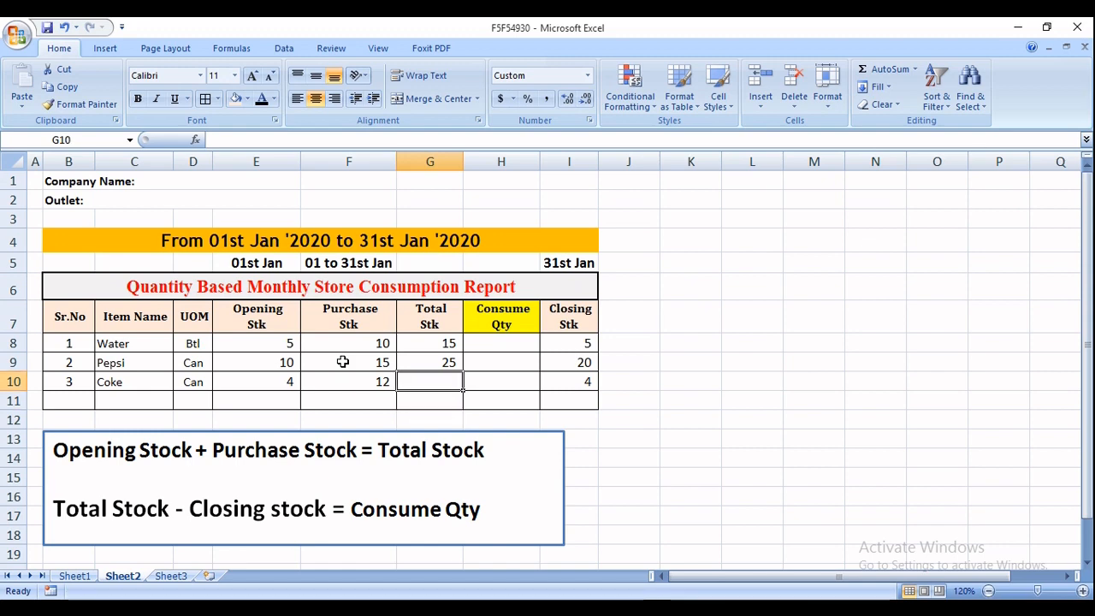
# Step: Copy Pepsi's Total Stk formula from G9 into G10 for Coke
pyautogui.press('Up')
pyautogui.press('Down')
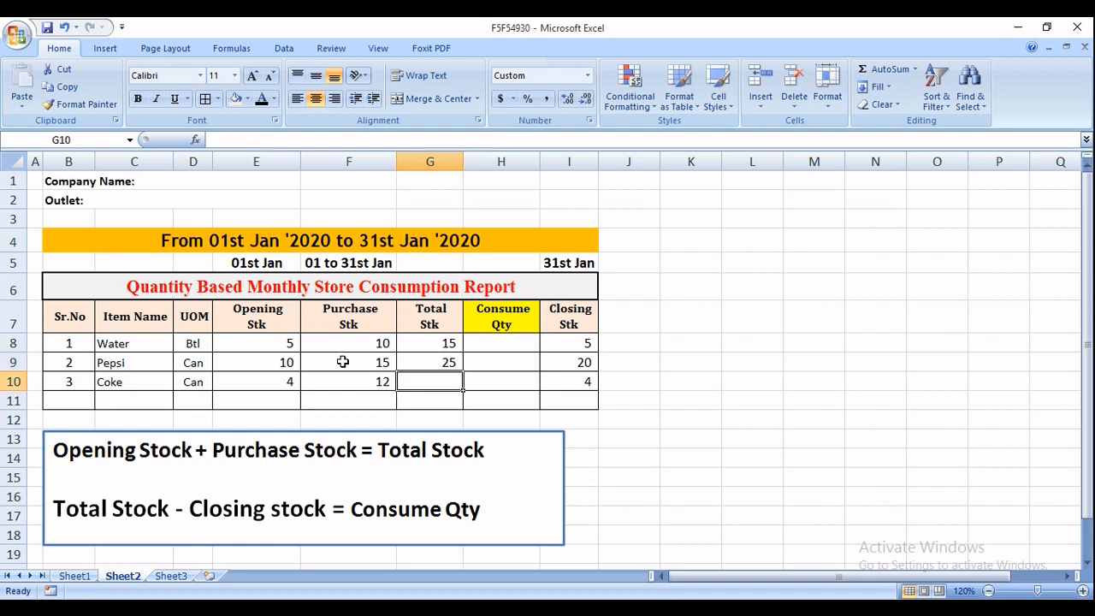
pyautogui.press('Up')
pyautogui.hotkey('ctrl', 'c')
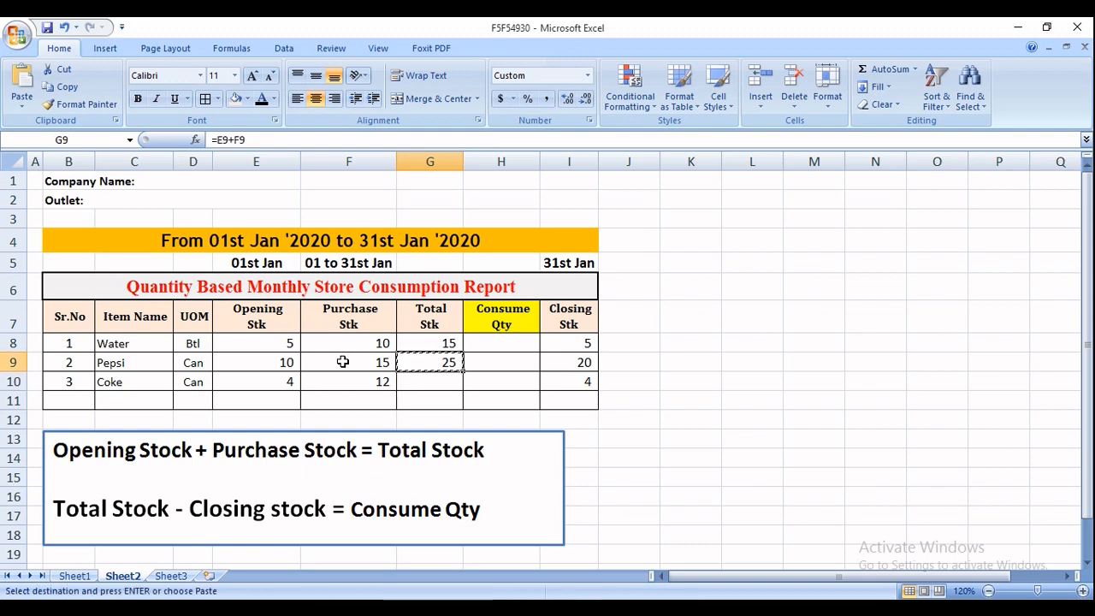
pyautogui.press('Down')
pyautogui.hotkey('ctrl', 'v')
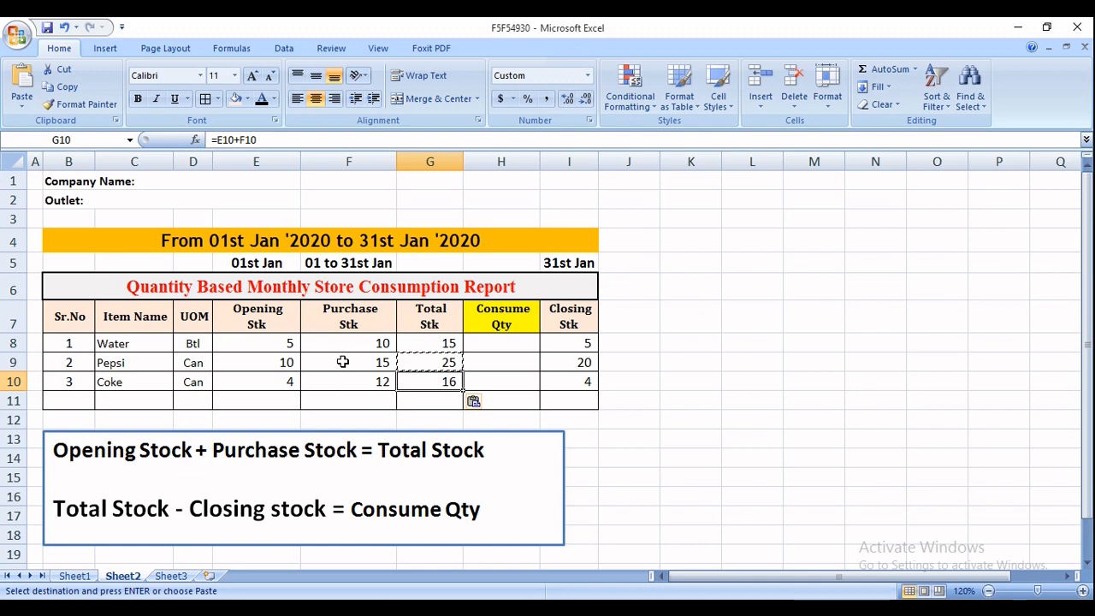
pyautogui.press('Escape')
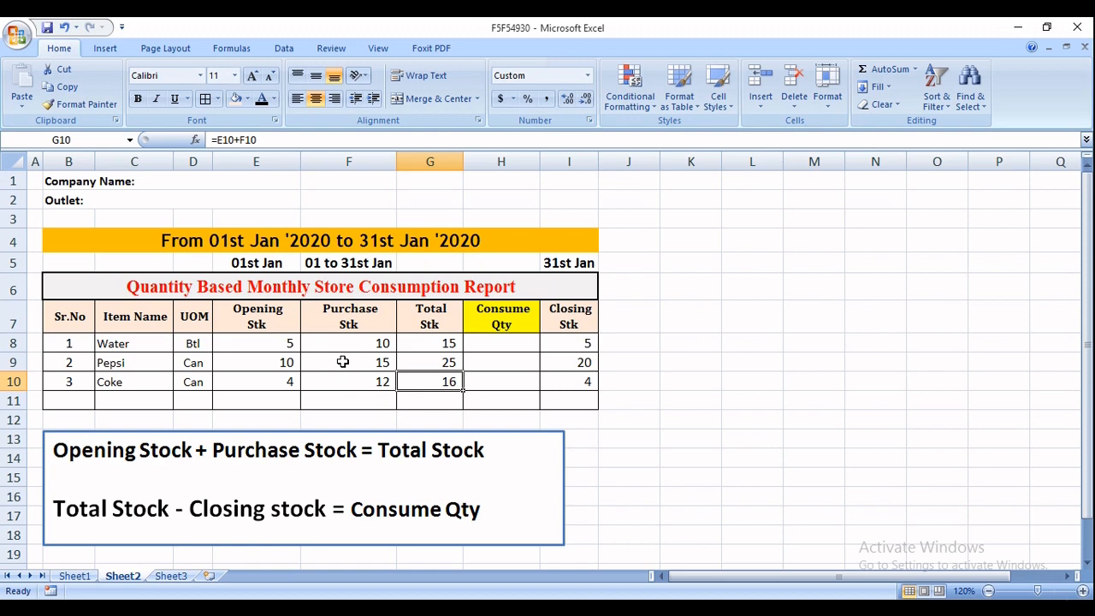
# Step: Calculate Water's Consume Qty in H8 as total stock minus closing stock with the formula =G8-I8
pyautogui.press('Up')
pyautogui.press('Up')
pyautogui.press('Up')
pyautogui.press('Right')
pyautogui.press('Down')
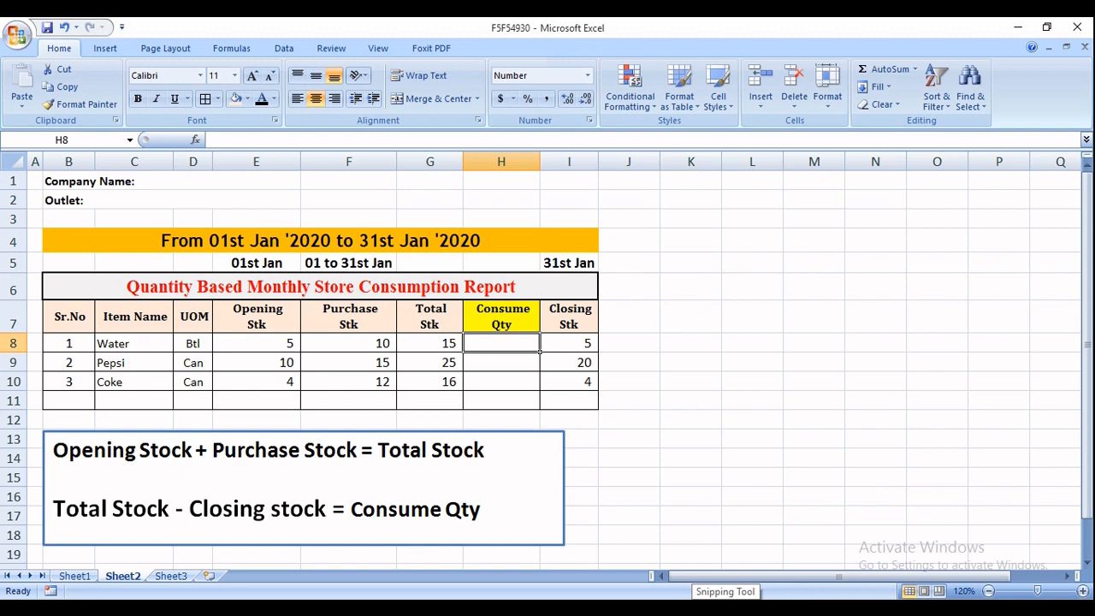
pyautogui.write('=')
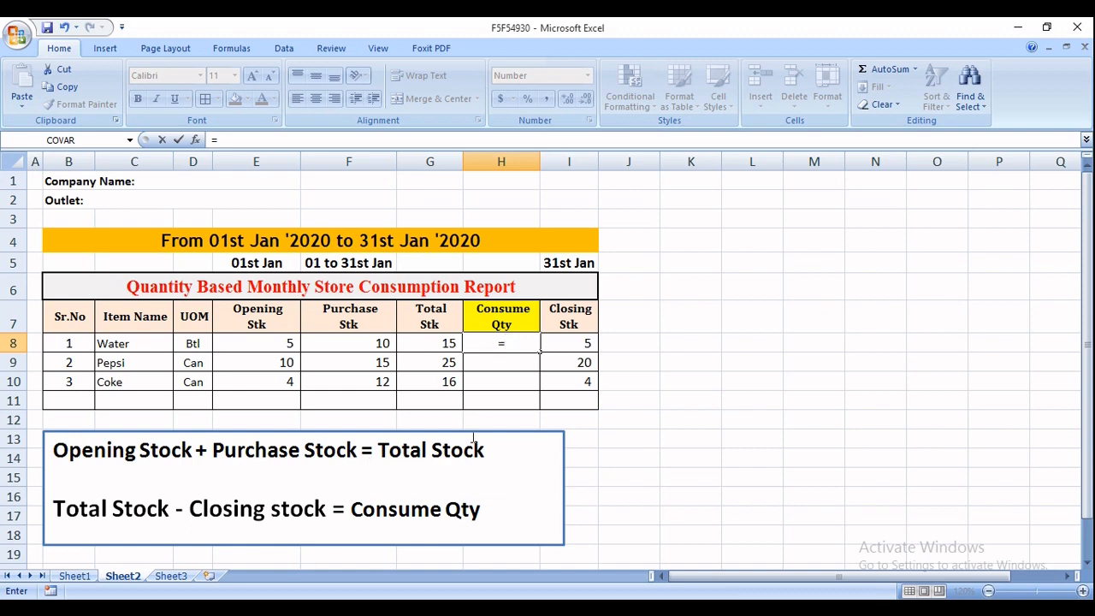
pyautogui.click(441, 344)
pyautogui.write('-')
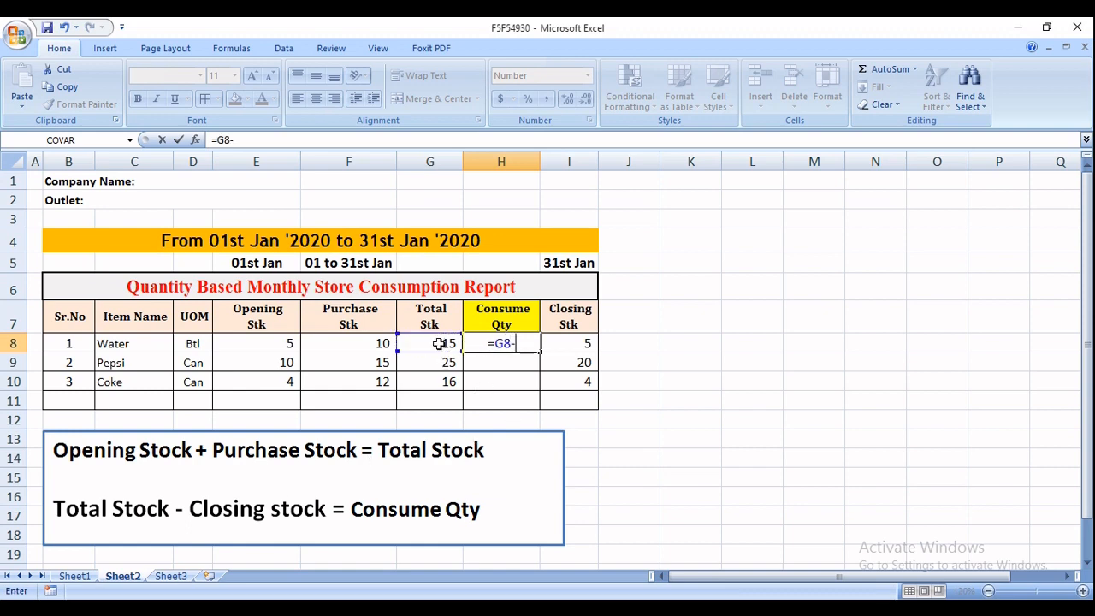
pyautogui.click(569, 344)
pyautogui.press('Return')
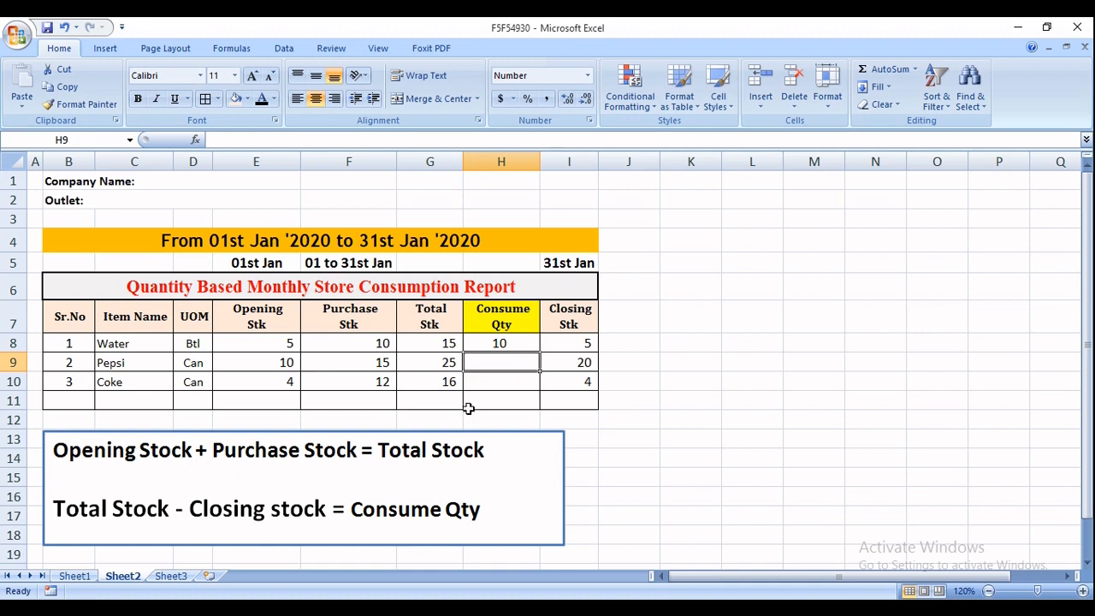
# Step: Calculate Pepsi's Consume Qty in H9 with the formula =G9-I9
pyautogui.click(573, 344)
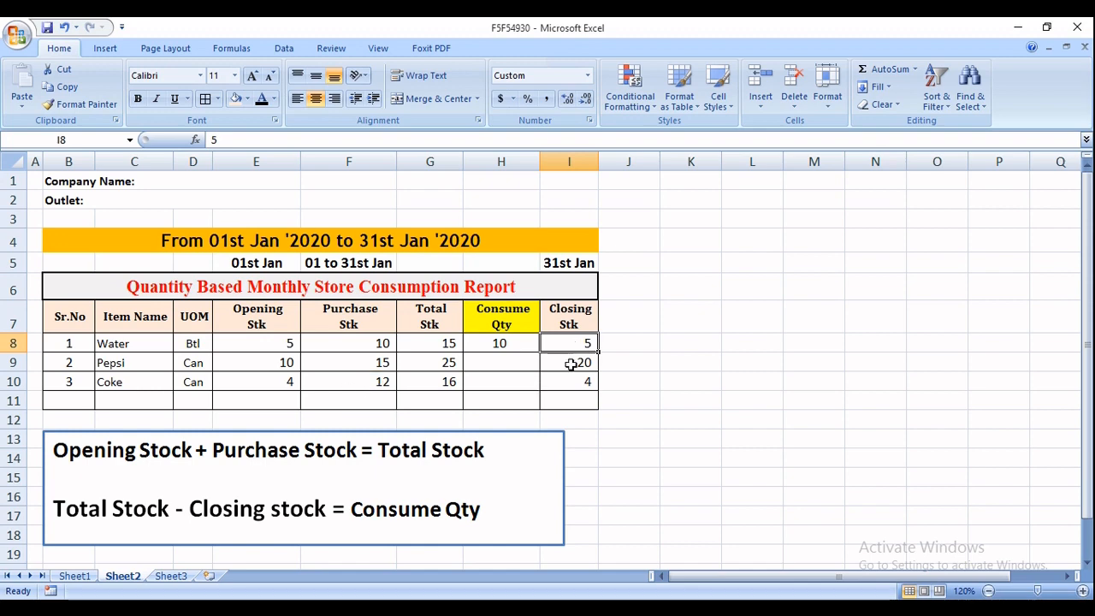
pyautogui.click(512, 343)
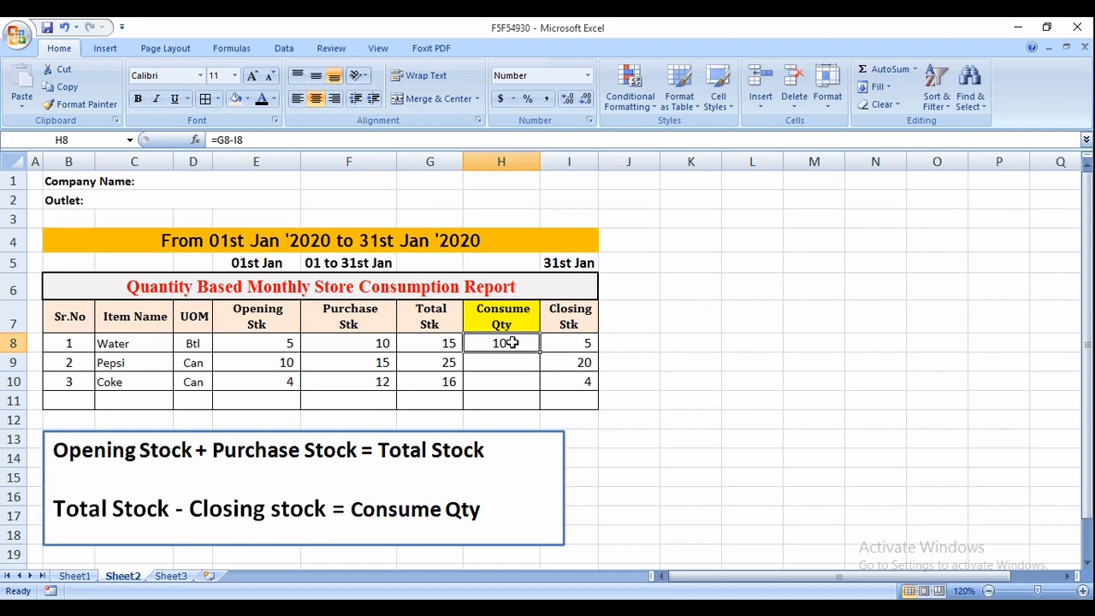
pyautogui.click(501, 362)
pyautogui.write('=')
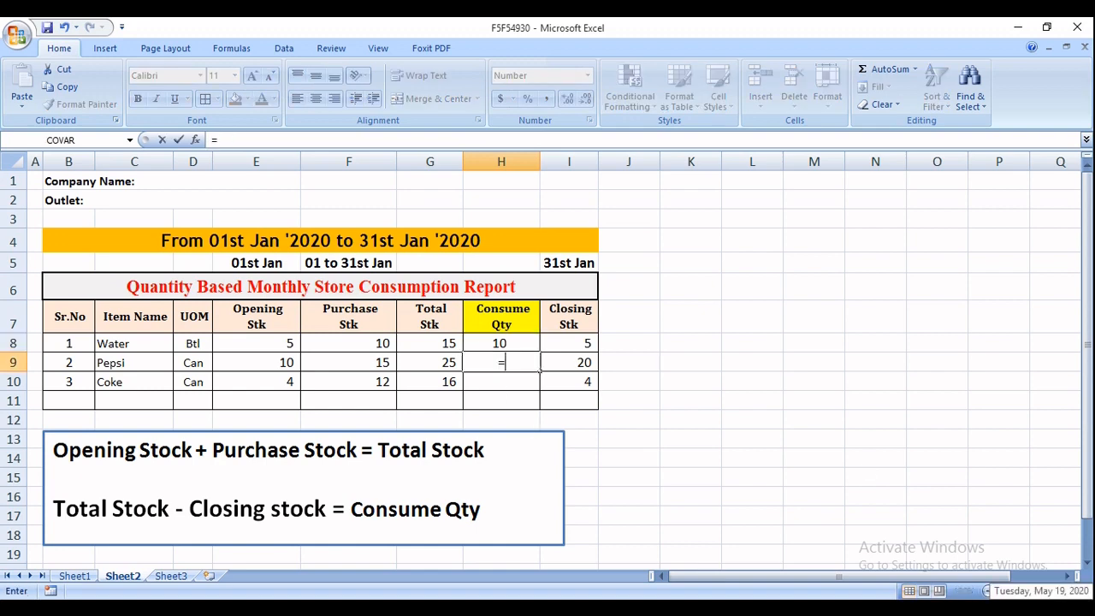
pyautogui.click(449, 363)
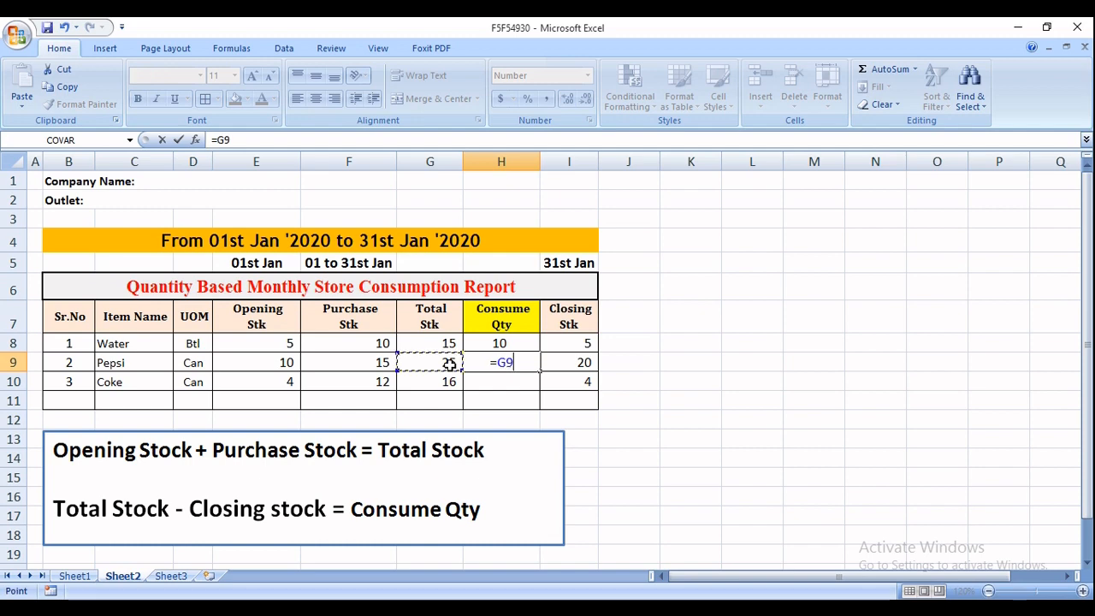
pyautogui.write('-')
pyautogui.click(569, 362)
pyautogui.press('Return')
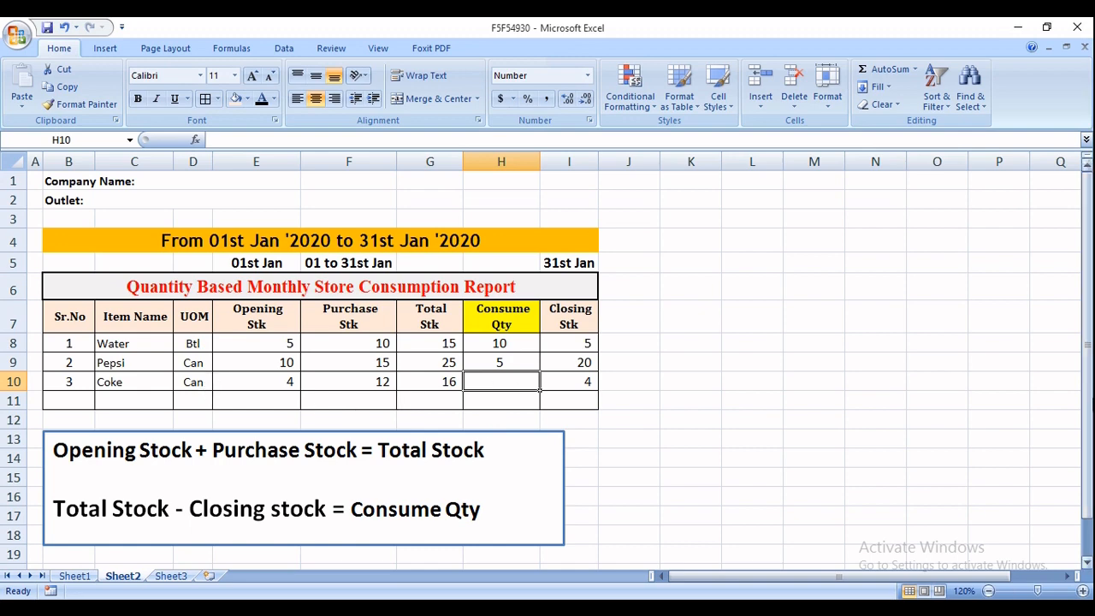
# Step: Copy Pepsi's Consume Qty formula from H9 into H10 for Coke
pyautogui.press('Up')
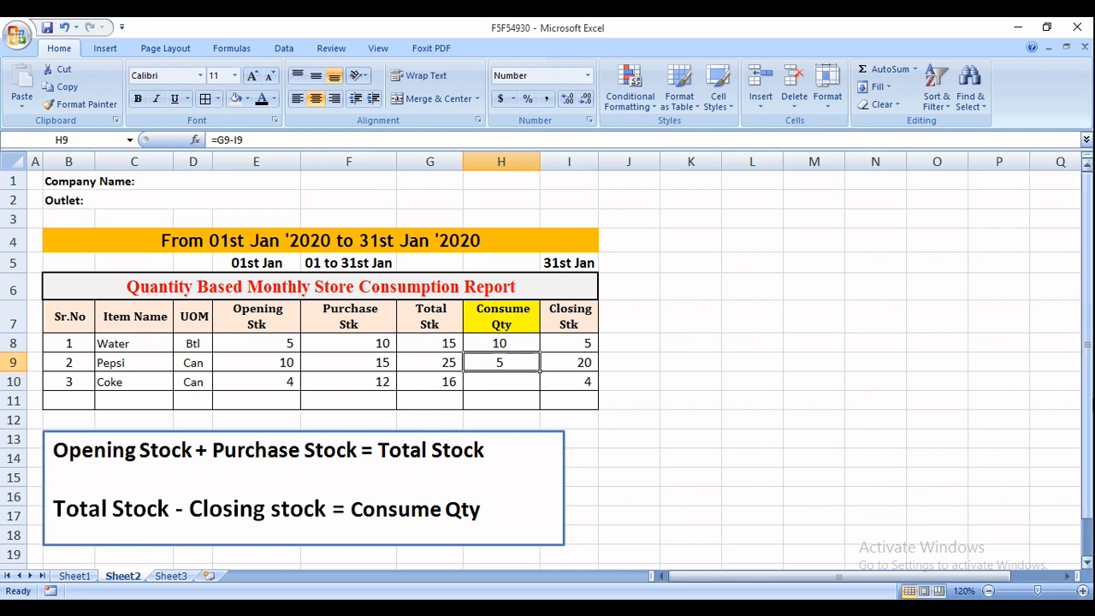
pyautogui.hotkey('ctrl', 'c')
pyautogui.press('Down')
pyautogui.hotkey('ctrl', 'v')
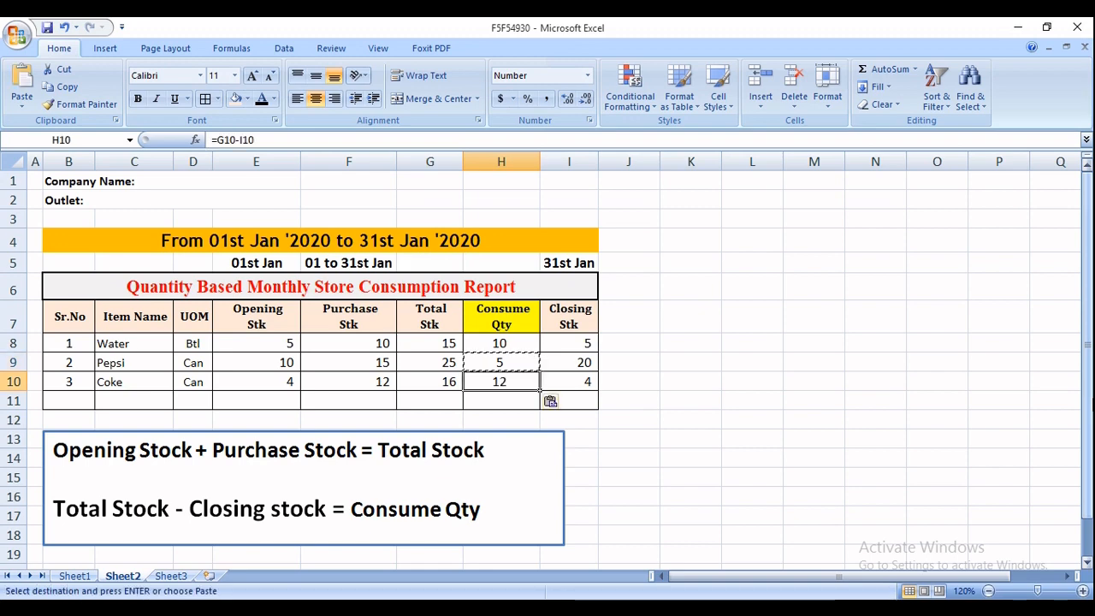
pyautogui.press('Escape')
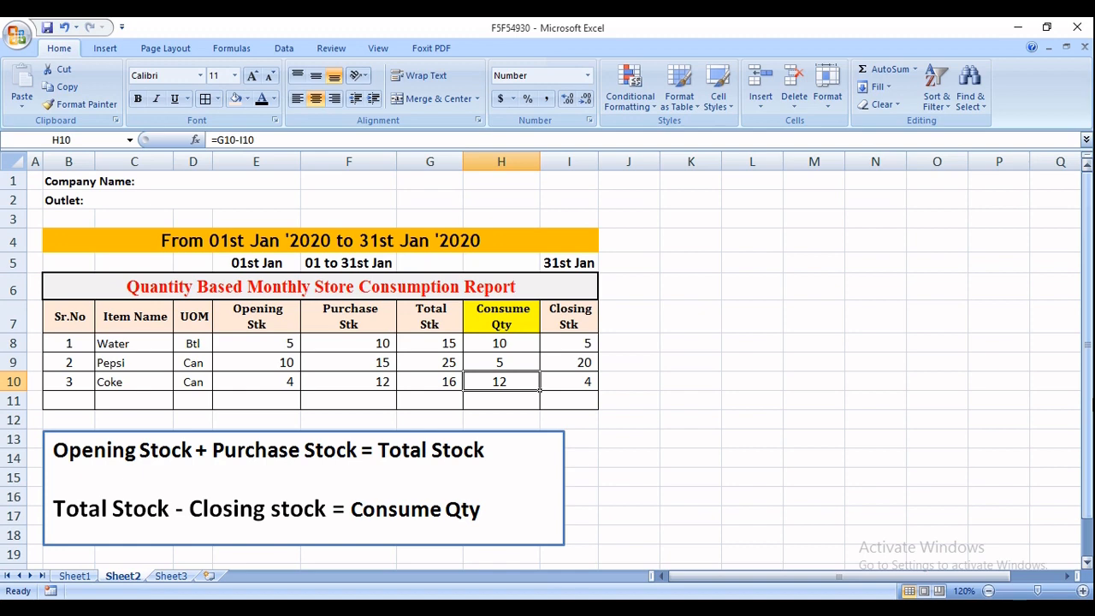
pyautogui.click(537, 349)
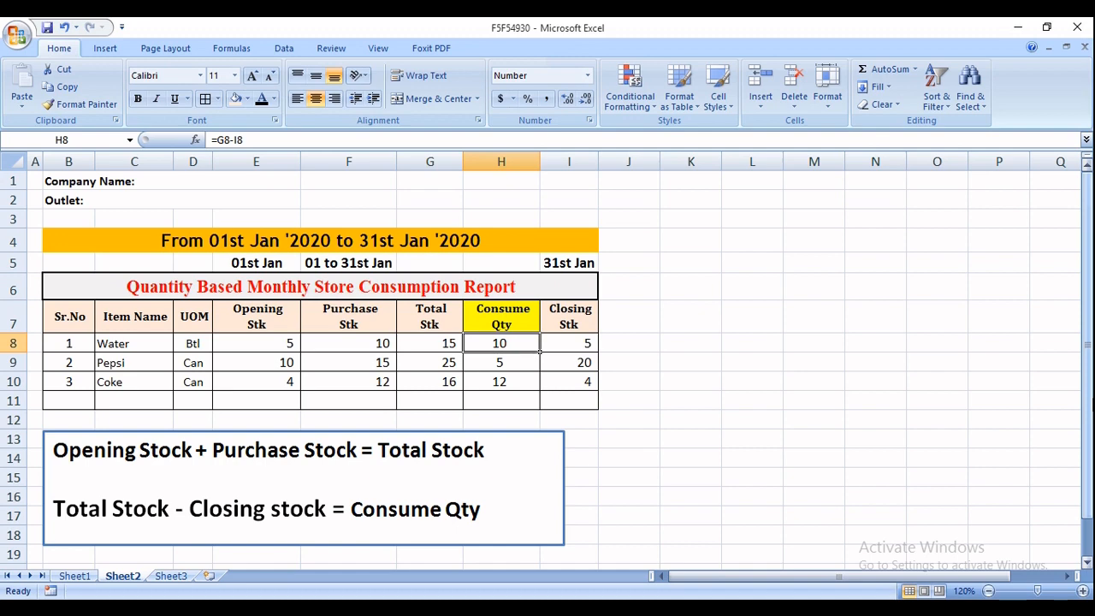
# Step: Start a new table header row in J14:M14 with Sr.No, Item Name, UOM and Opening Stk
pyautogui.click(622, 460)
pyautogui.press('Up')
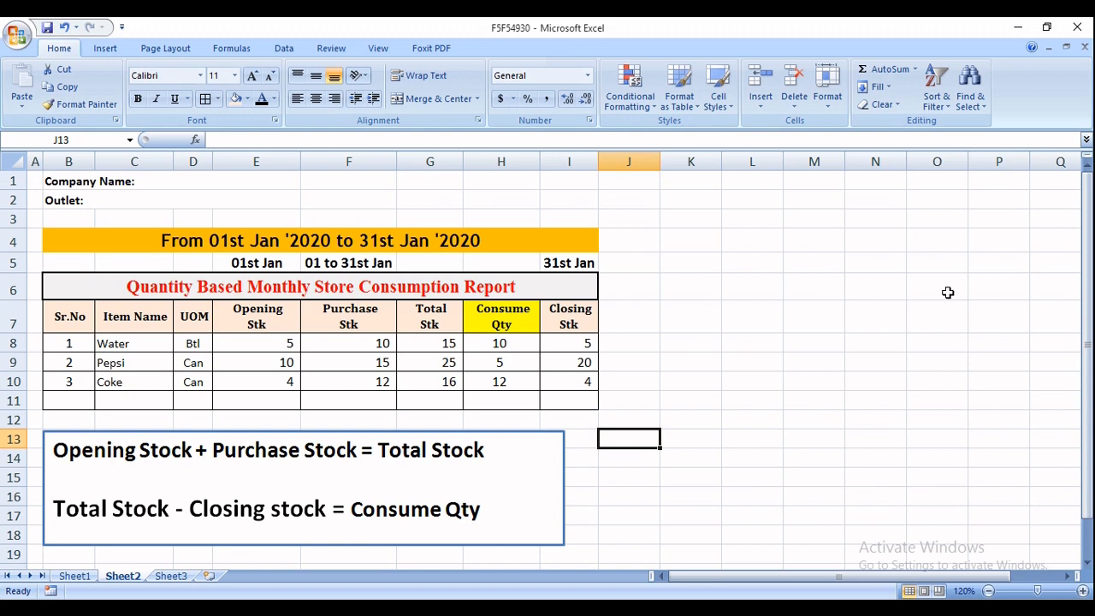
pyautogui.press('Down')
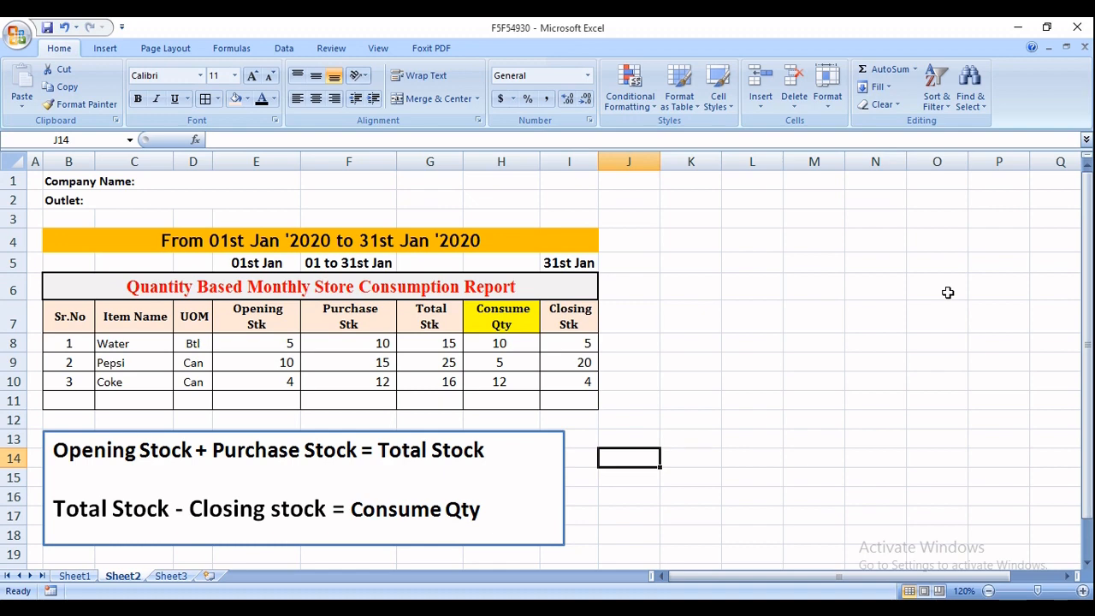
pyautogui.write('Sr.No')
pyautogui.press('Tab')
pyautogui.write('q')
pyautogui.press('Escape')
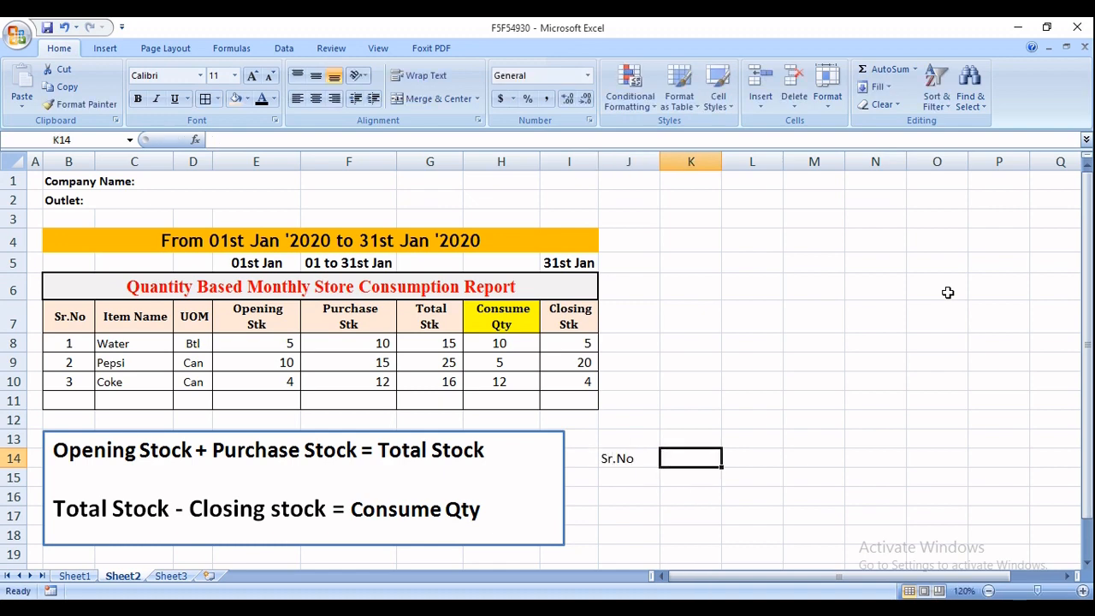
pyautogui.write('Item Name')
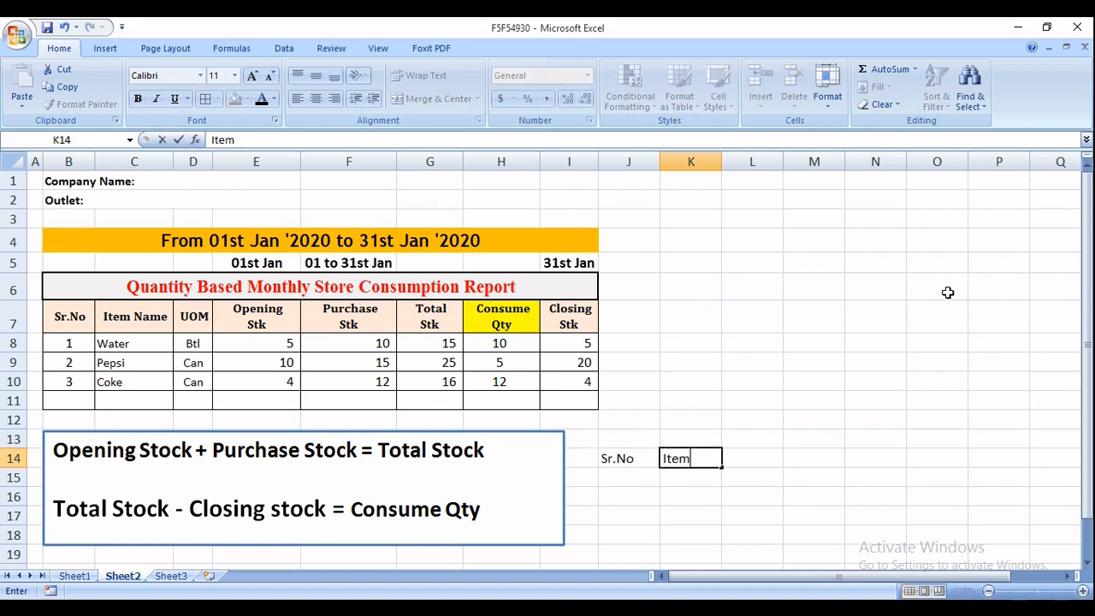
pyautogui.press('Tab')
pyautogui.write('UOM')
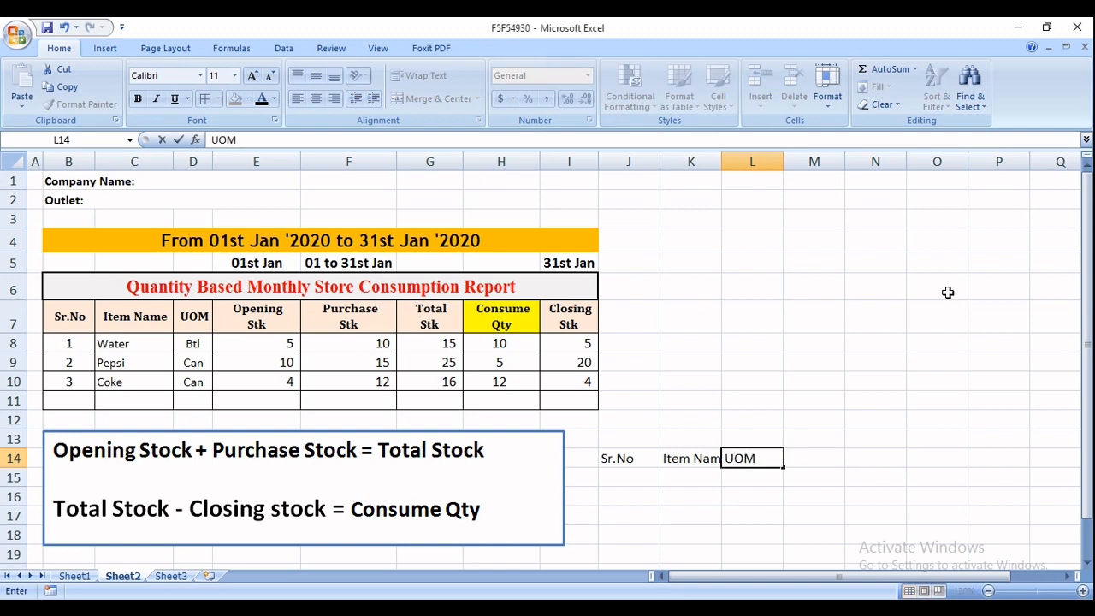
pyautogui.press('Tab')
pyautogui.write('Opening Stk')
pyautogui.press('Tab')
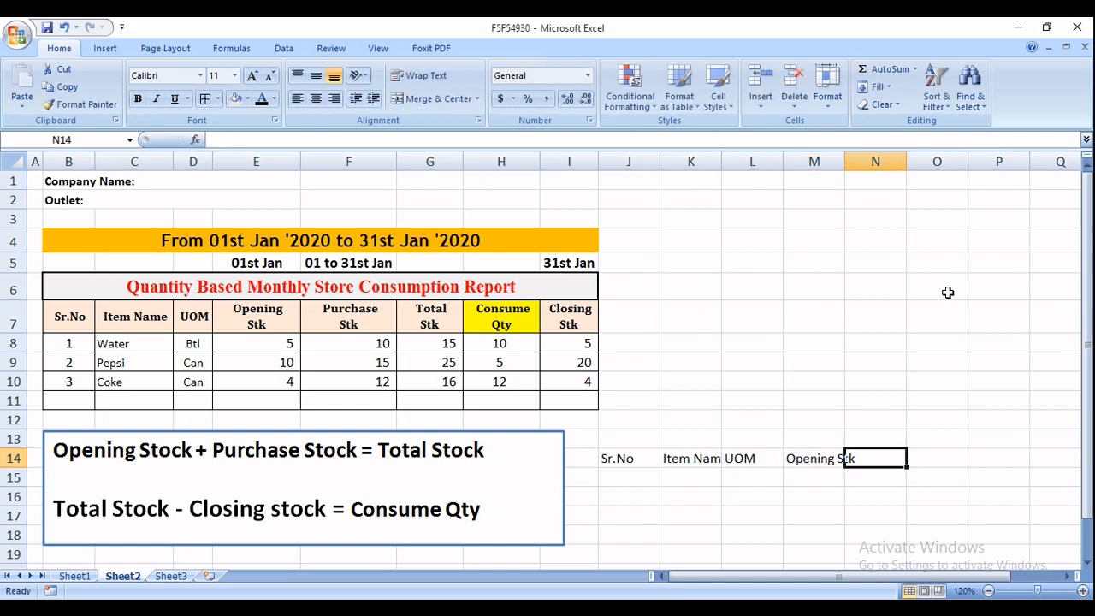
# Step: Complete the new header row in N14:Q14 with Purchase Stk, Total Stk, Consume Qty and Closing Stk
pyautogui.write('Purchase Stk')
pyautogui.press('Tab')
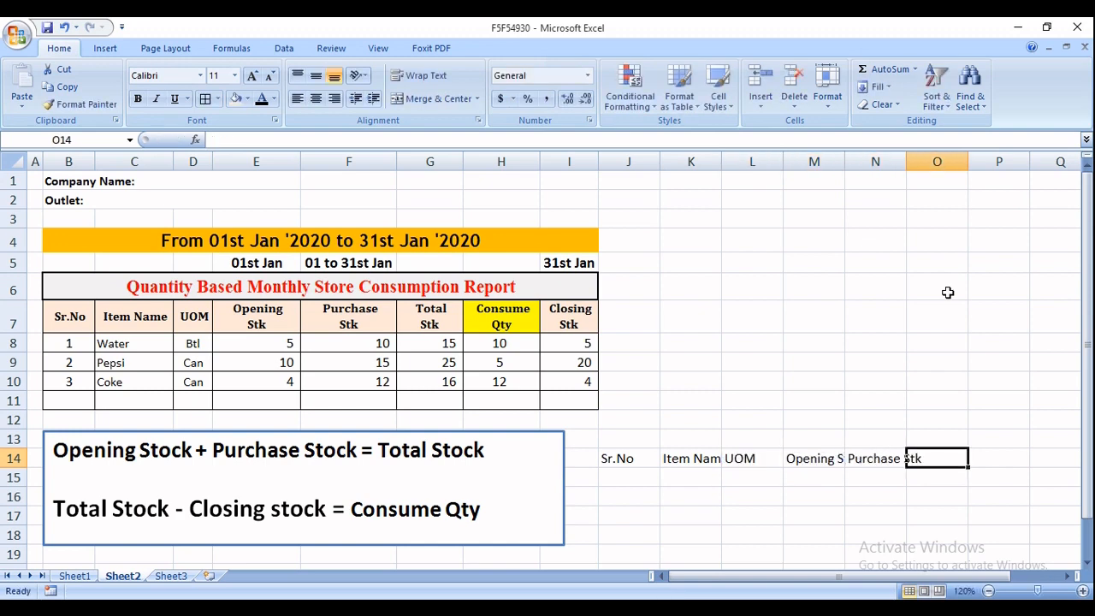
pyautogui.write('Total Stk')
pyautogui.press('Tab')
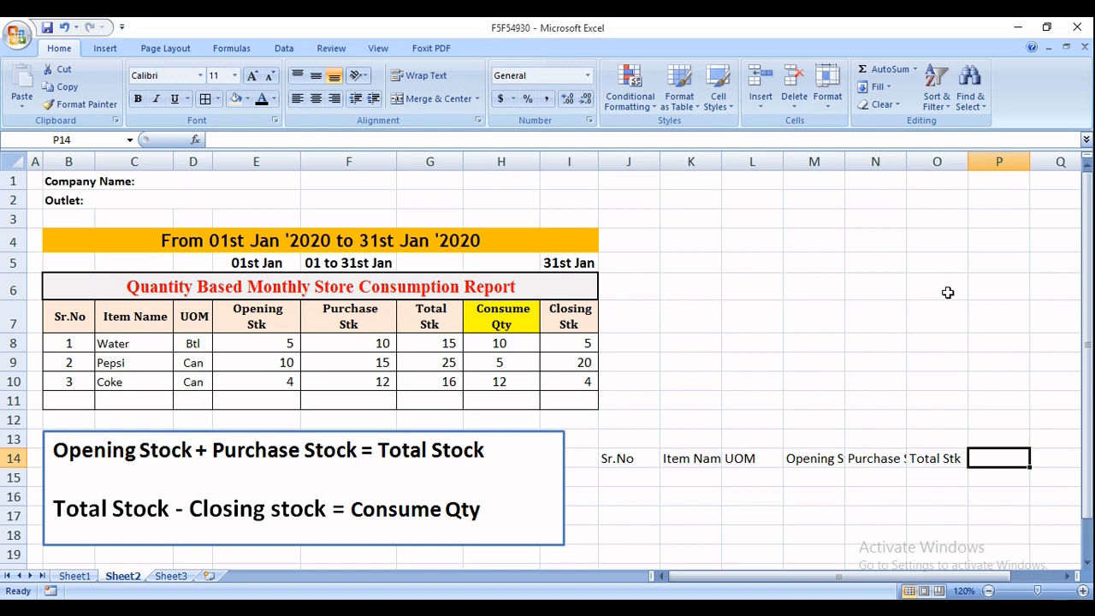
pyautogui.write('Consume Qty')
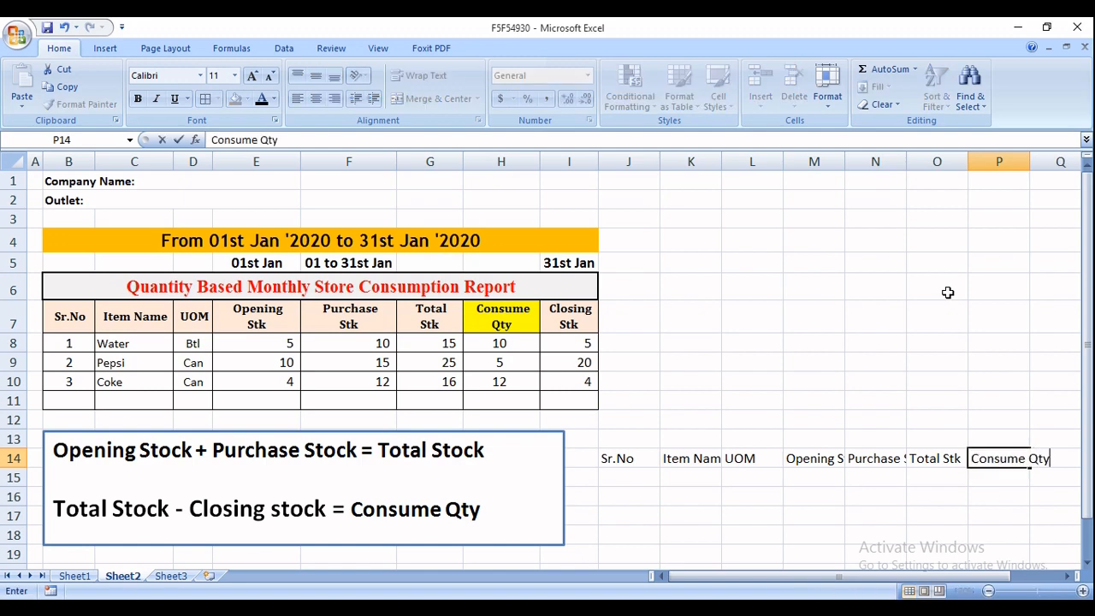
pyautogui.press('Tab')
pyautogui.write('Closing')
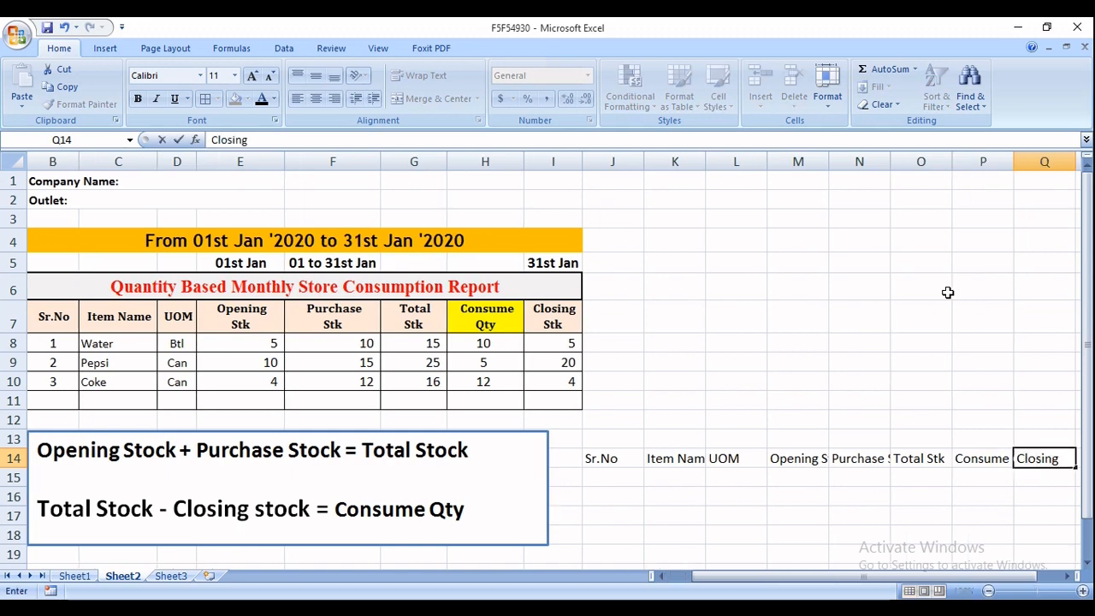
pyautogui.write(' Stk')
pyautogui.press('Return')
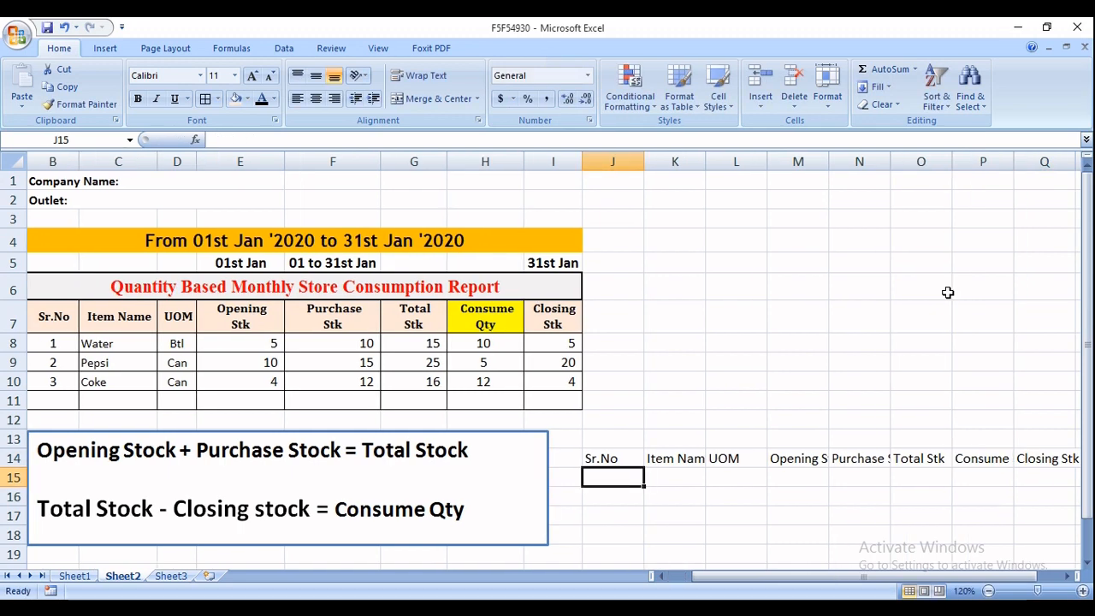
# Step: Center the new headers in J14:Q14 horizontally and vertically, and wrap their text
pyautogui.press('Up')
pyautogui.hotkey('shift', 'Right')
pyautogui.hotkey('shift', 'Right')
pyautogui.hotkey('shift', 'Right')
pyautogui.hotkey('shift', 'Right')
pyautogui.hotkey('shift', 'Right')
pyautogui.hotkey('shift', 'Right')
pyautogui.hotkey('shift', 'Right')
pyautogui.hotkey('shift', 'Right')
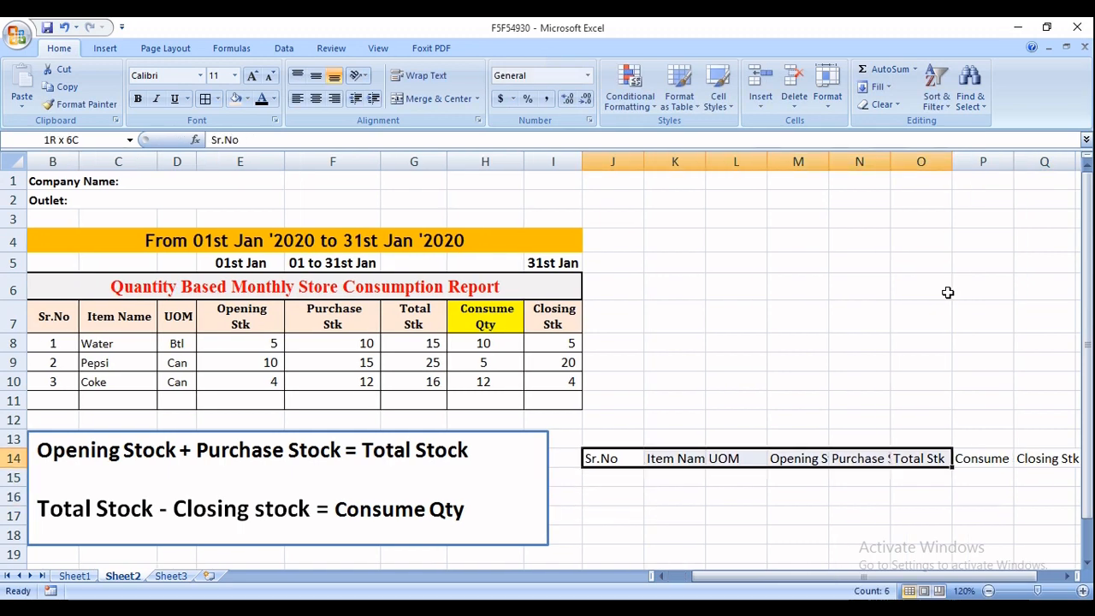
pyautogui.hotkey('shift', 'Left')
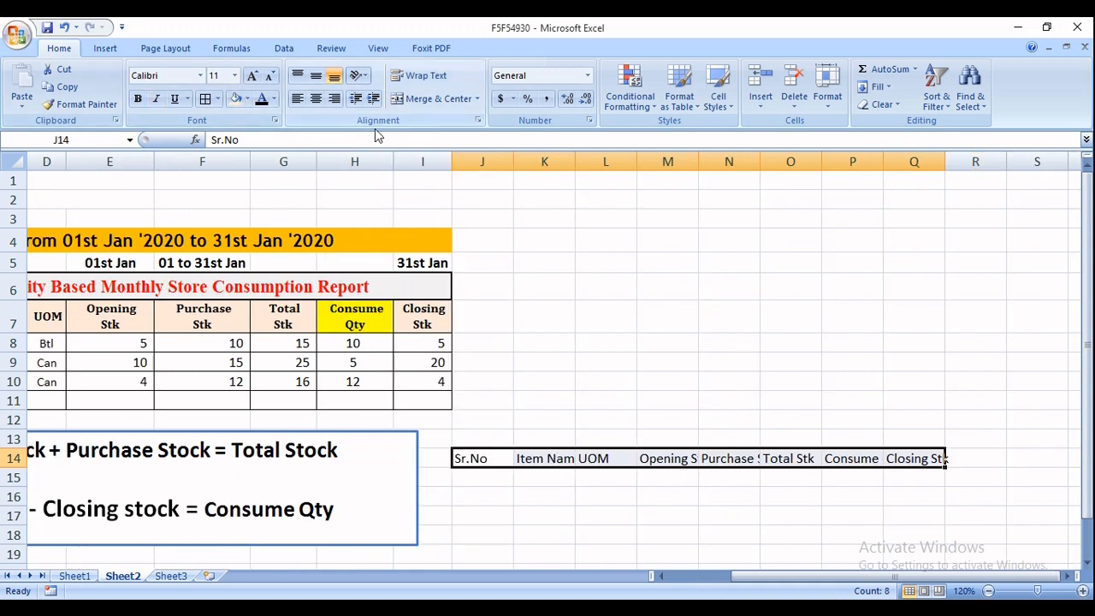
pyautogui.click(316, 99)
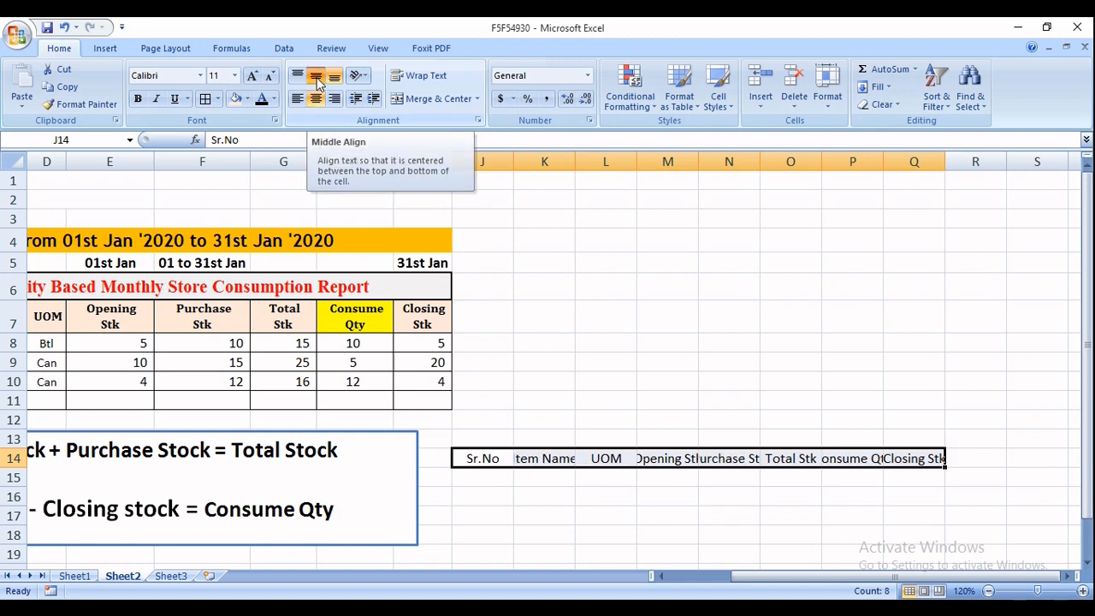
pyautogui.click(316, 77)
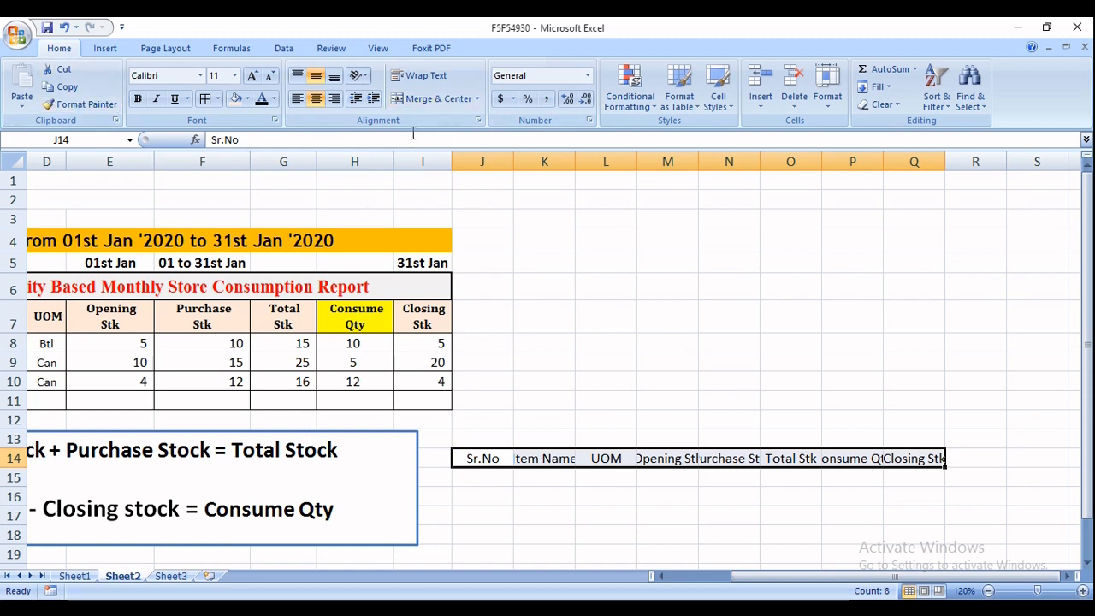
pyautogui.click(419, 75)
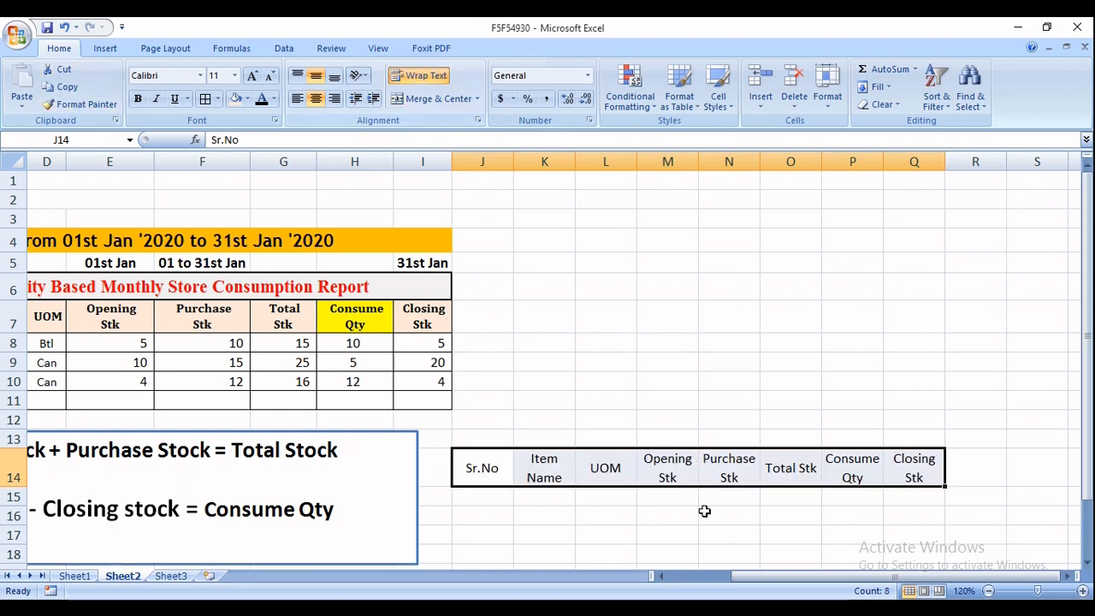
pyautogui.click(524, 531)
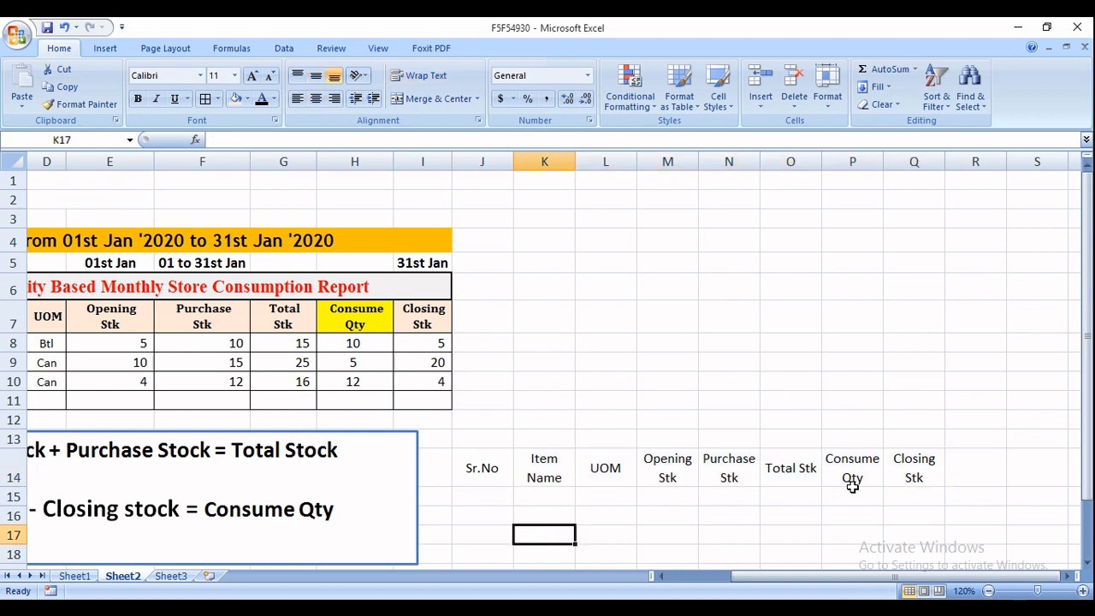
# Step: Insert a line break in the Total Stk header in O14 so that Stk starts on a second line
pyautogui.click(780, 461)
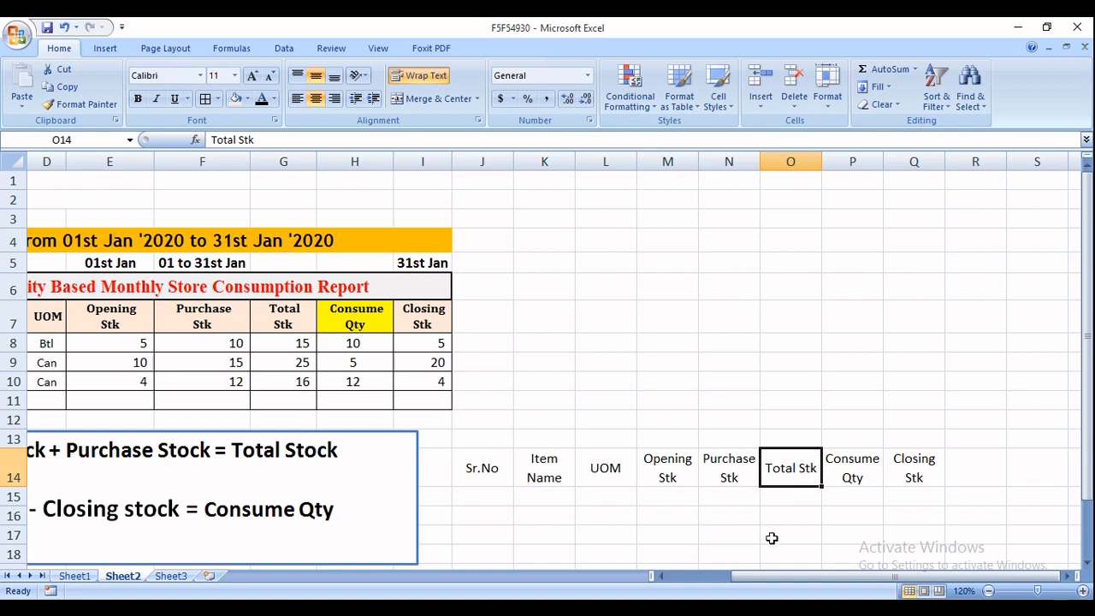
pyautogui.press('F2')
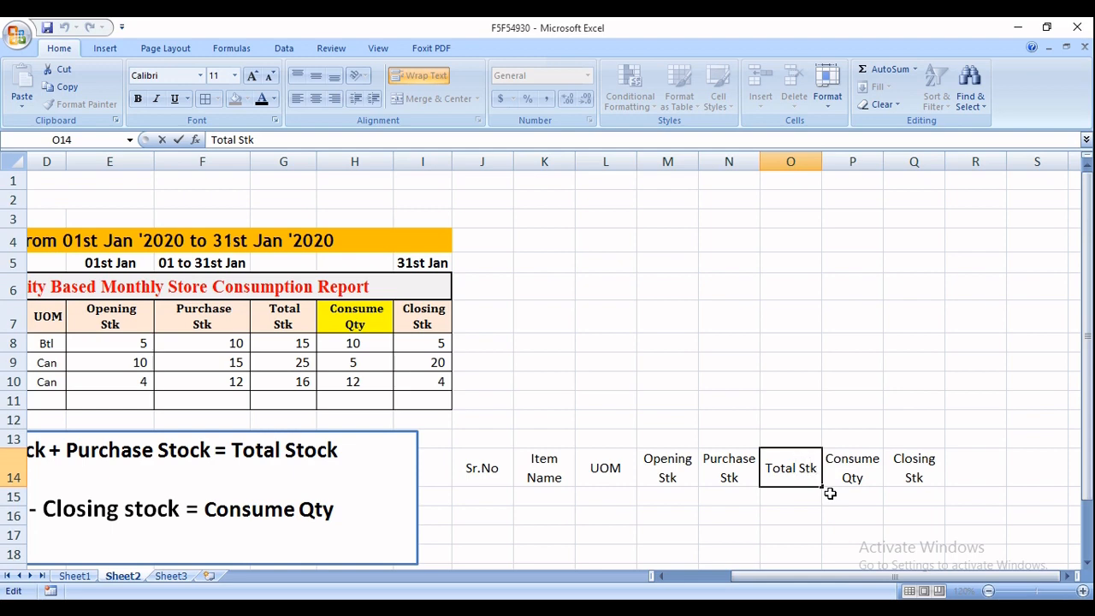
pyautogui.hotkey('alt', 'Return')
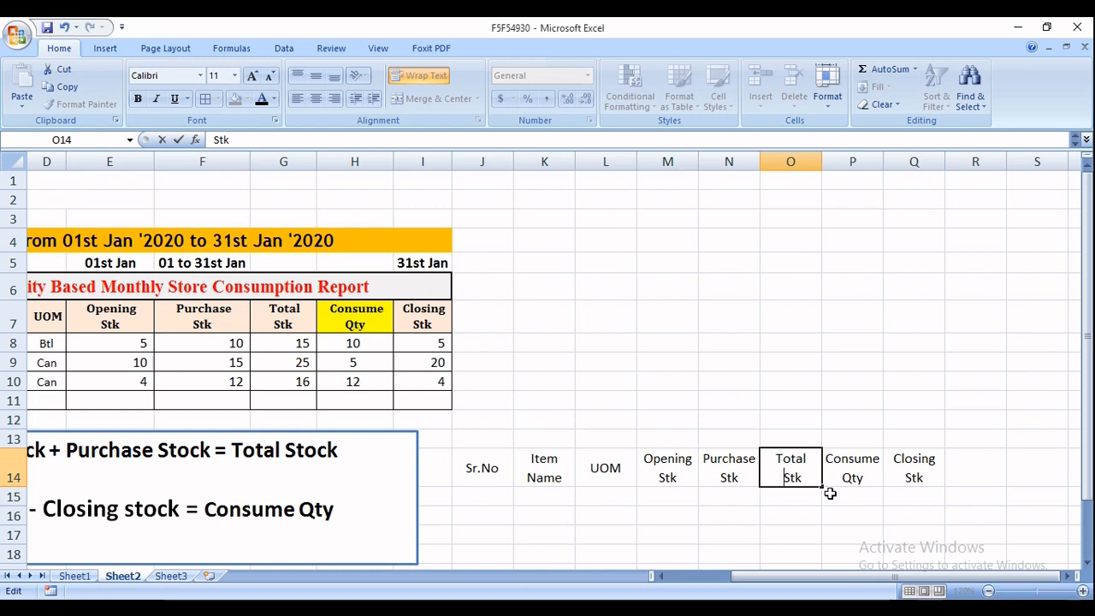
pyautogui.press('Return')
pyautogui.press('Up')
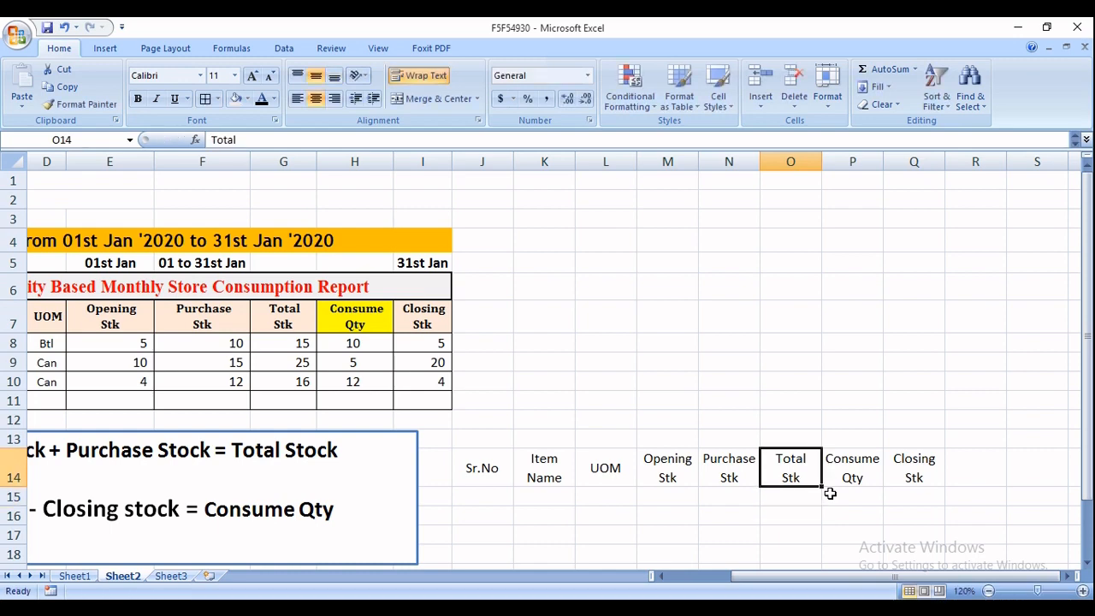
# Step: Enter serial number 1 in J15 under the new table's Sr.No header
pyautogui.press('Left')
pyautogui.press('Left')
pyautogui.press('Left')
pyautogui.press('Left')
pyautogui.press('Left')
pyautogui.press('Down')
pyautogui.write('1')
pyautogui.press('Return')
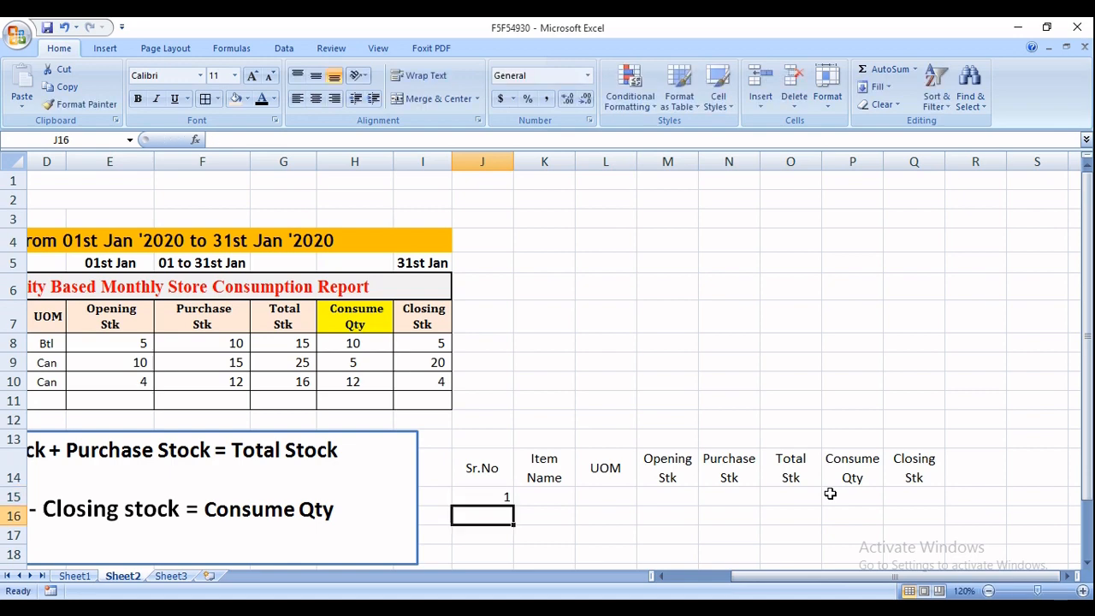
# Step: Enter serial numbers 2 and 3 in J16:J17 of the new table
pyautogui.write('2')
pyautogui.press('Return')
pyautogui.write('3')
pyautogui.press('Return')
# Step: Enter the item names Water, Pepsi and Coke in K15:K17 under Item Name
pyautogui.press('Up')
pyautogui.press('Up')
pyautogui.press('Up')
pyautogui.press('Right')
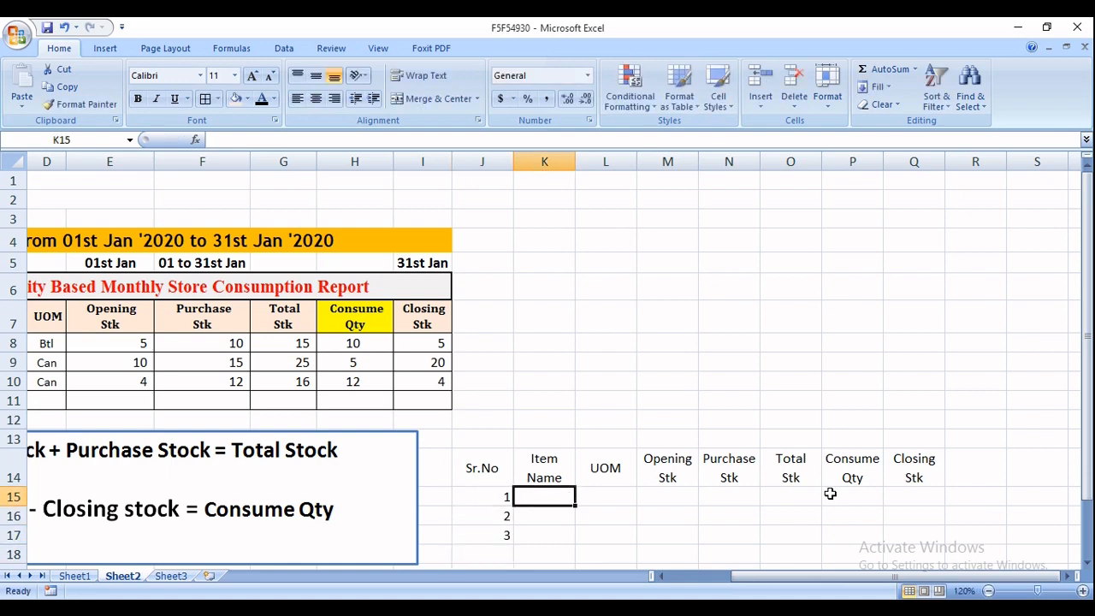
pyautogui.write('W')
pyautogui.press('Escape')
pyautogui.hscroll(-2, 830, 493)
pyautogui.write('Water')
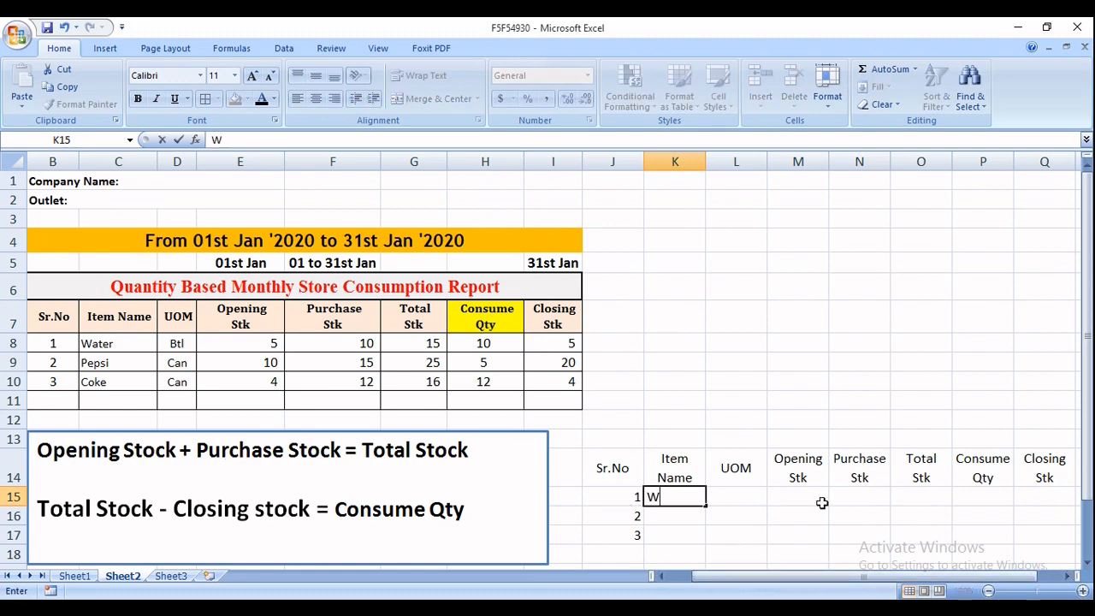
pyautogui.press('Return')
pyautogui.write('Pe')
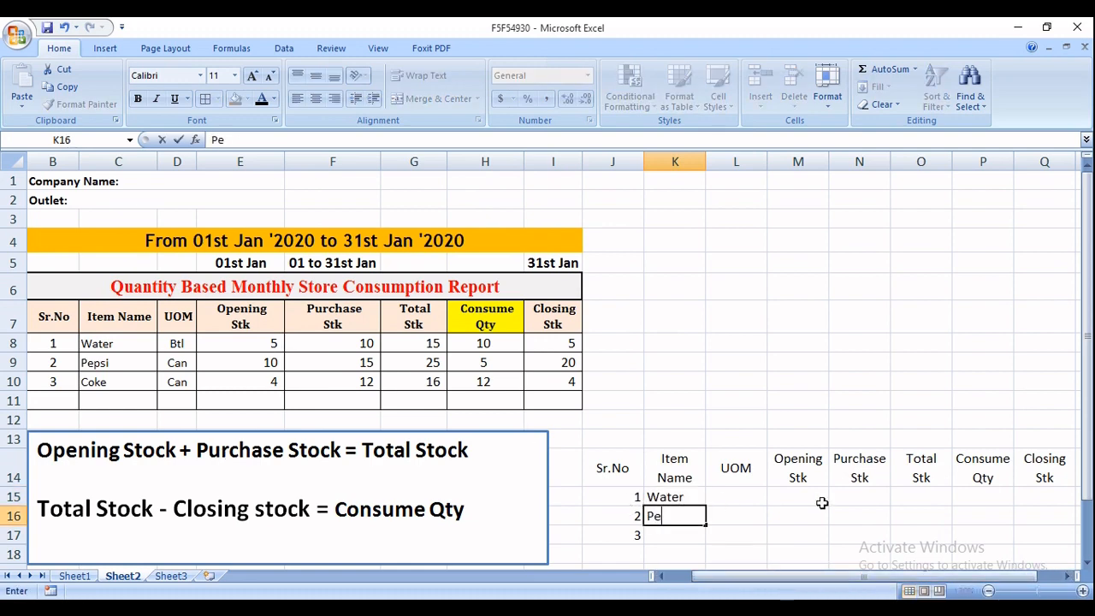
pyautogui.write('psi')
pyautogui.press('Return')
pyautogui.write('Coke')
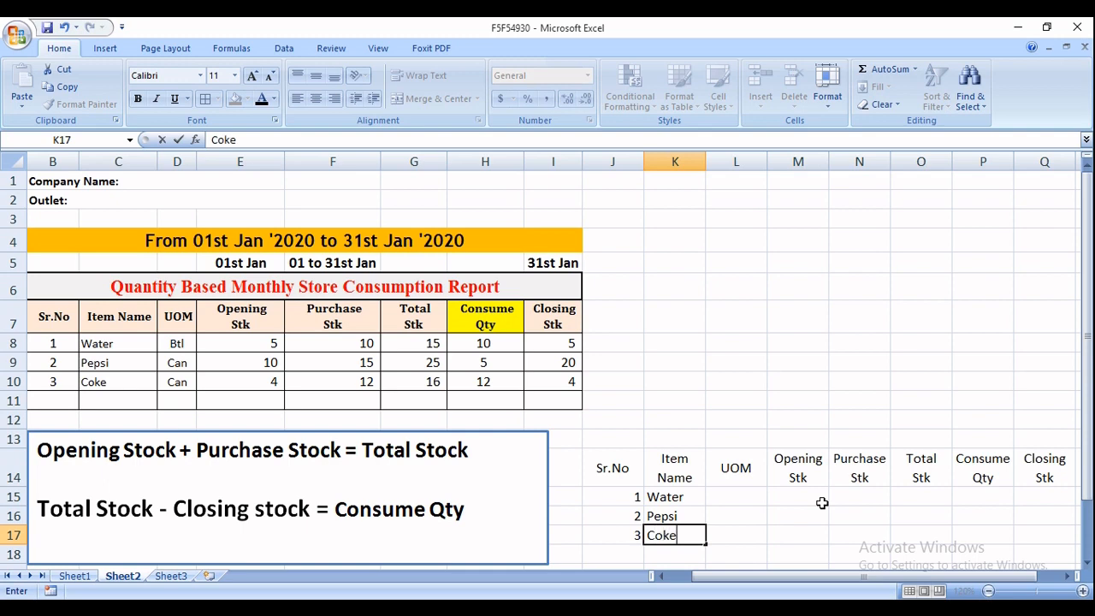
pyautogui.press('Tab')
# Step: Fill the UOM column in L15:L17 with Btl for Water and Can for Pepsi and Coke
pyautogui.press('Up')
pyautogui.press('Up')
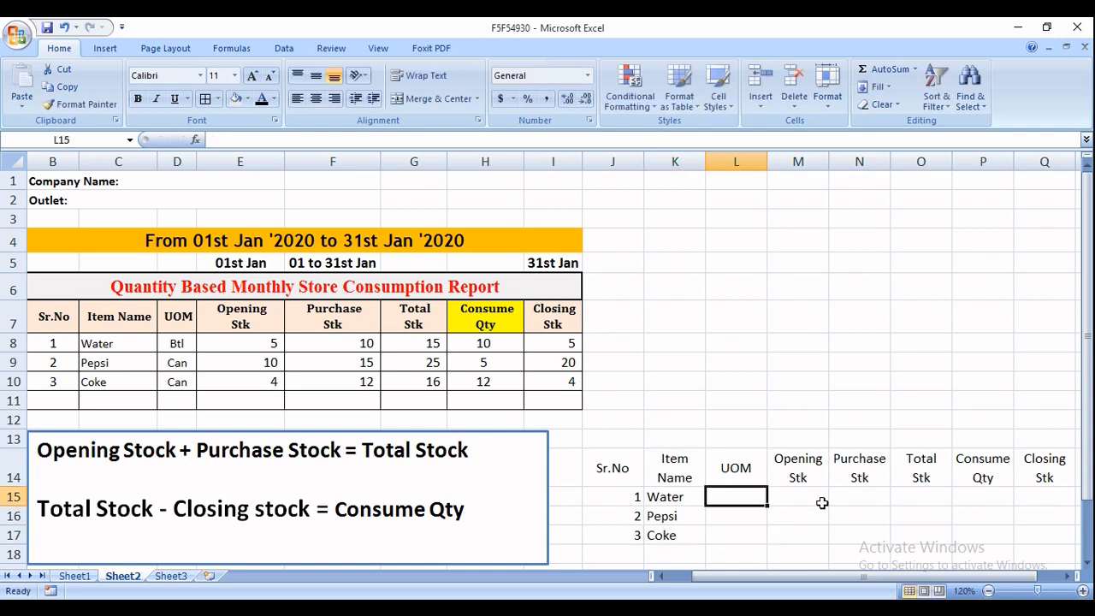
pyautogui.write('Btl')
pyautogui.press('Return')
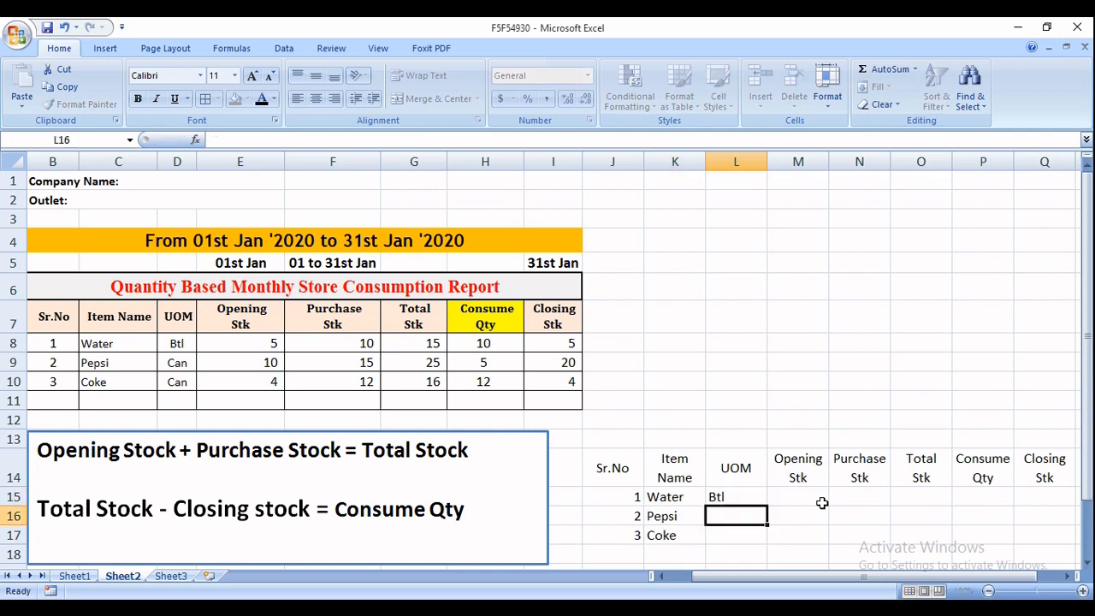
pyautogui.write('Can')
pyautogui.press('Return')
pyautogui.write('C')
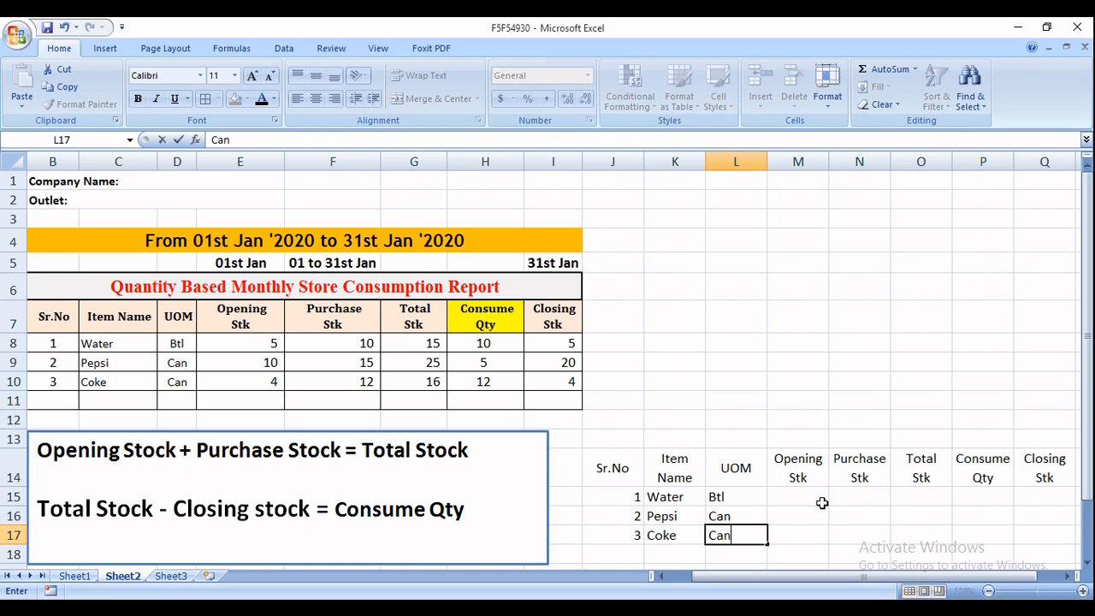
pyautogui.press('Return')
# Step: Enter the opening stock quantities 5, 10 and 4 in M15:M17
pyautogui.click(822, 503)
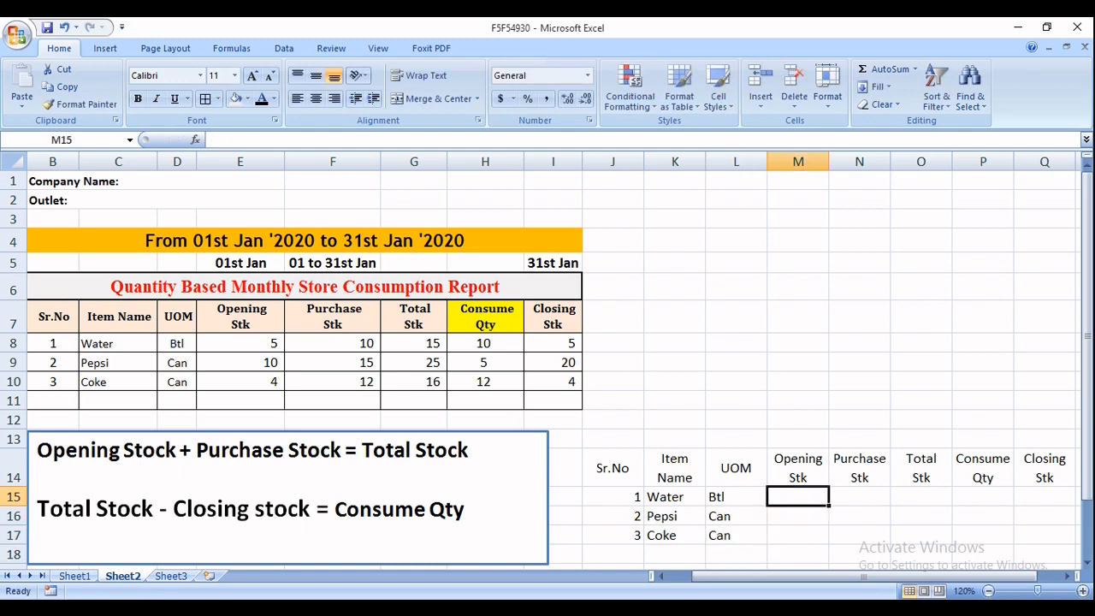
pyautogui.write('5')
pyautogui.press('Return')
pyautogui.write('10')
pyautogui.press('Return')
pyautogui.write('4')
pyautogui.press('Up')
# Step: Enter the purchase stock quantities 10, 15 and 12 in N15:N17
pyautogui.press('Up')
pyautogui.press('Right')
pyautogui.write('10')
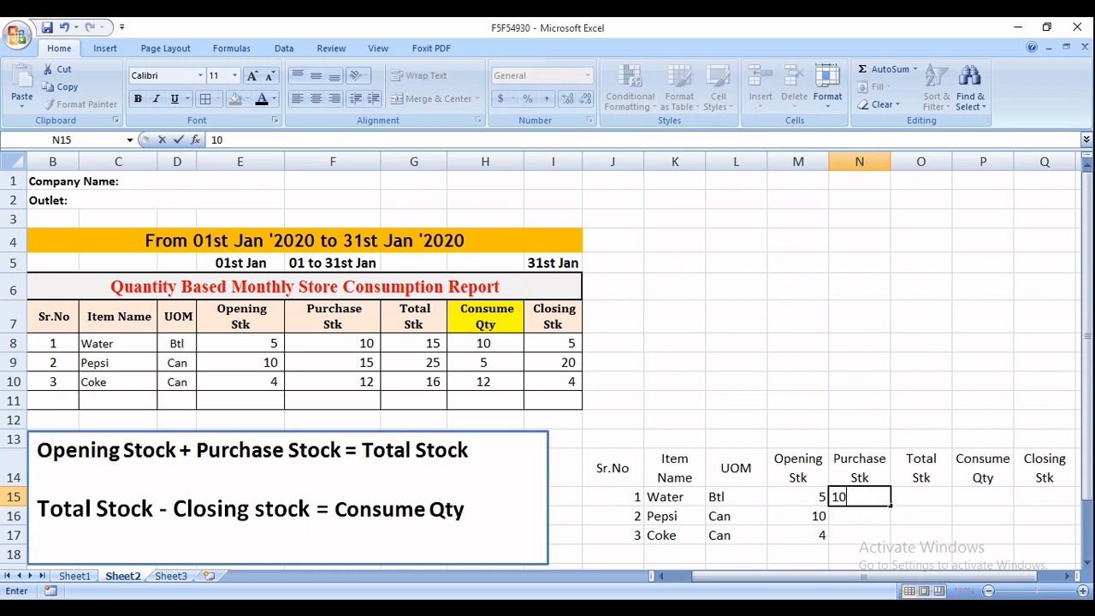
pyautogui.press('Return')
pyautogui.write('15')
pyautogui.press('Return')
pyautogui.write('12')
pyautogui.press('Up')
# Step: Enter the closing stock quantities 5, 20 and 4 in Q15:Q17, leaving Total Stk and Consume Qty empty
pyautogui.press('Up')
pyautogui.press('Right')
pyautogui.press('Right')
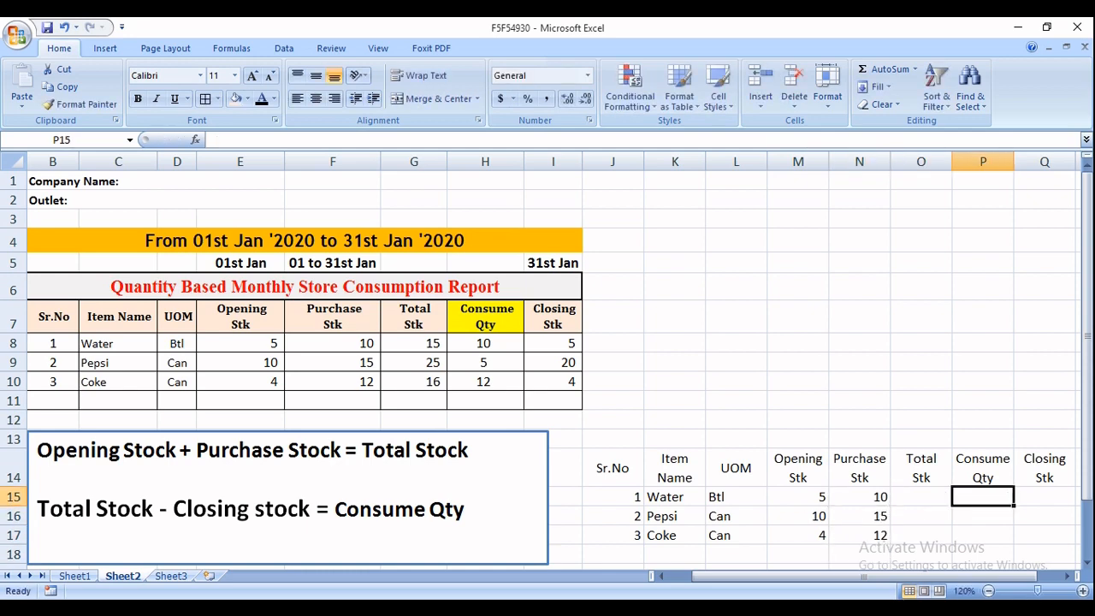
pyautogui.press('Right')
pyautogui.press('Right')
pyautogui.press('Left')
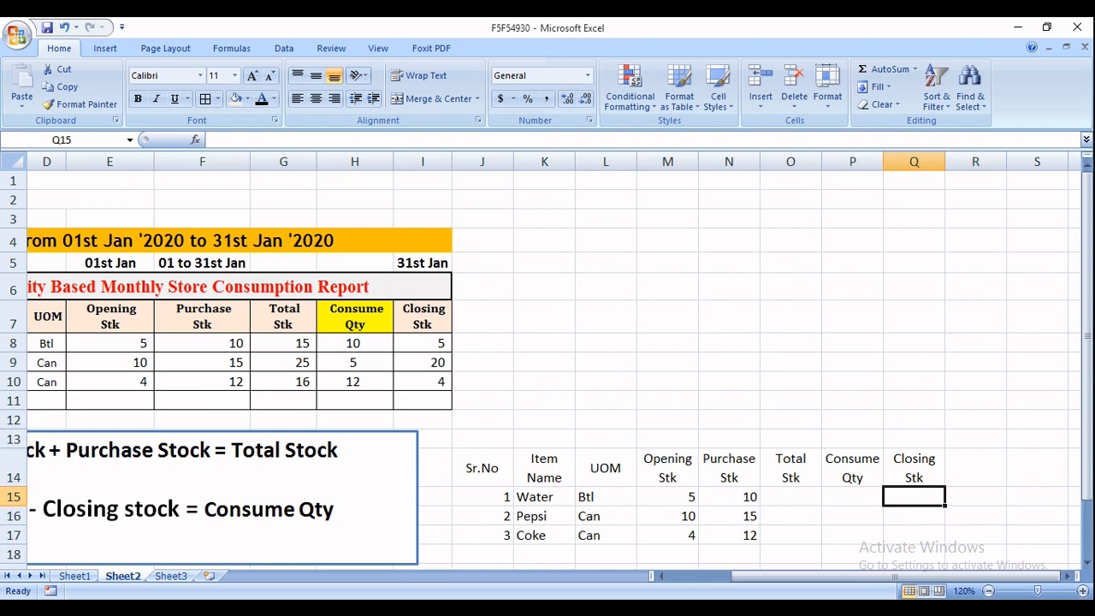
pyautogui.write('5')
pyautogui.press('Return')
pyautogui.write('20')
pyautogui.press('Return')
pyautogui.write('4')
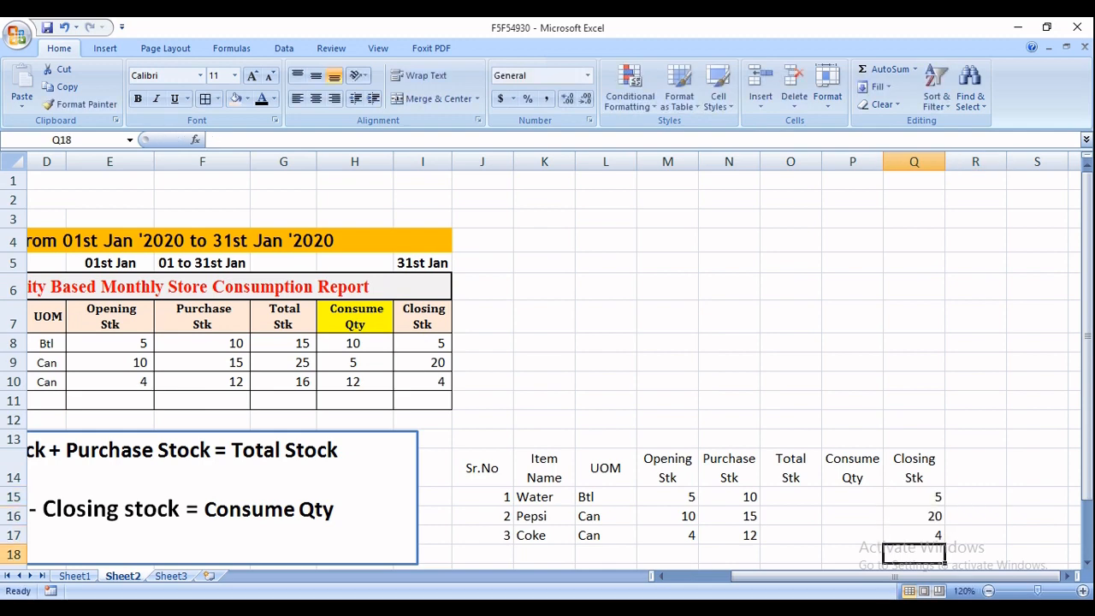
pyautogui.press('Return')
pyautogui.press('Up')
pyautogui.press('Up')
pyautogui.press('Up')
pyautogui.press('Up')
pyautogui.press('Left')
pyautogui.press('Left')
pyautogui.press('Left')
pyautogui.press('Left')
pyautogui.press('Left')
pyautogui.press('Left')
pyautogui.press('Left')
pyautogui.press('Right')
pyautogui.press('Right')
pyautogui.press('Right')
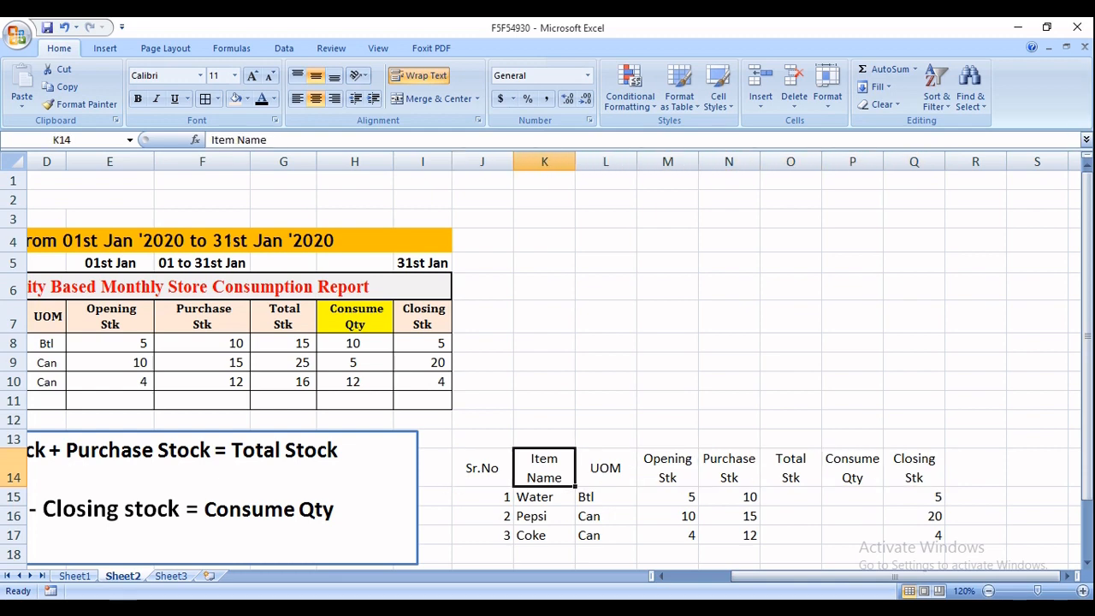
pyautogui.press('Down')
pyautogui.press('Down')
pyautogui.press('Down')
pyautogui.press('Down')
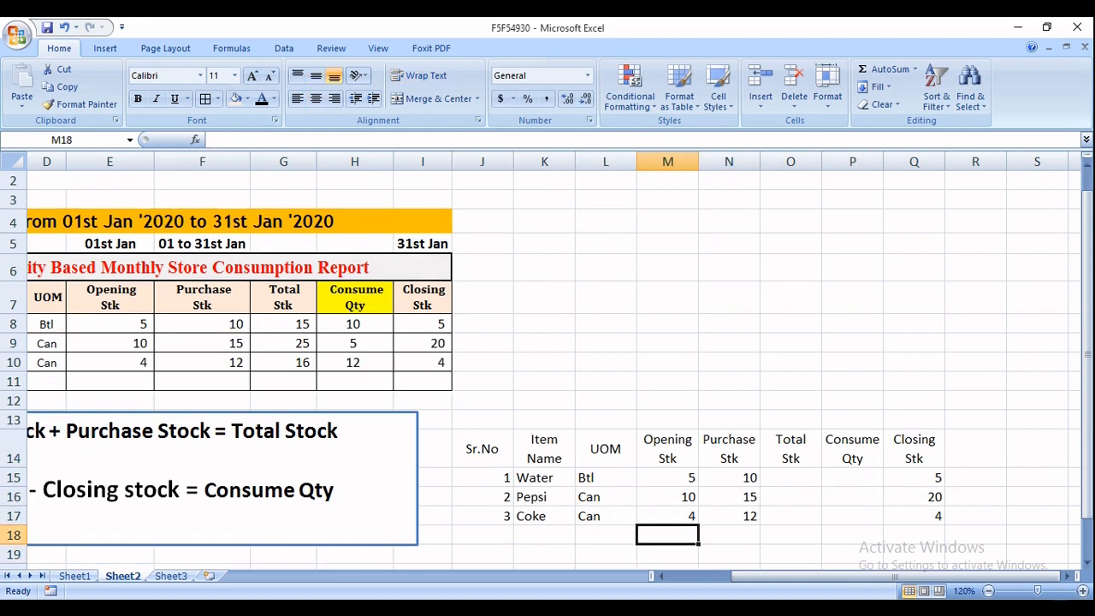
# Step: Calculate Water's total stock in O15 by adding opening and purchase stock with the formula =M15+N15
pyautogui.press('Up')
pyautogui.press('Up')
pyautogui.press('Up')
pyautogui.press('Right')
pyautogui.press('Right')
pyautogui.press('Right')
pyautogui.press('Left')
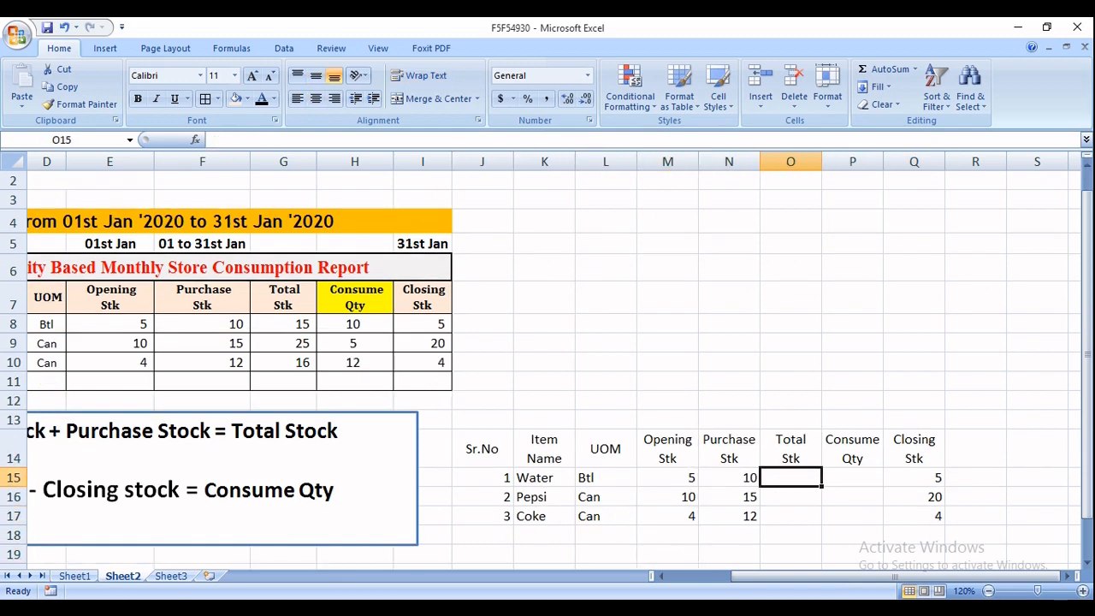
pyautogui.write('=')
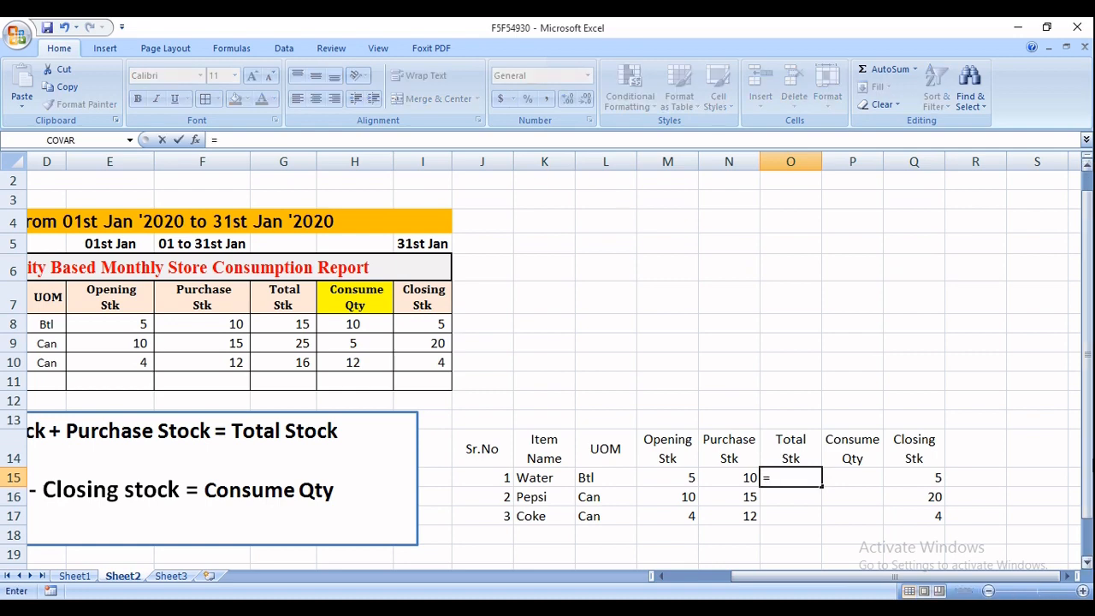
pyautogui.click(682, 478)
pyautogui.write('+')
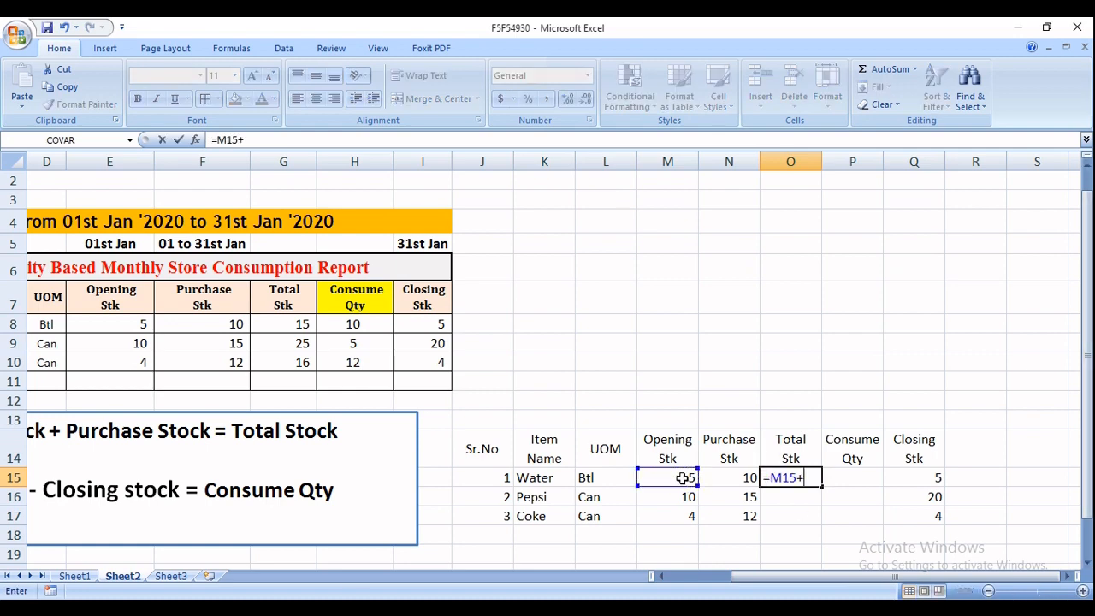
pyautogui.click(743, 478)
pyautogui.press('Return')
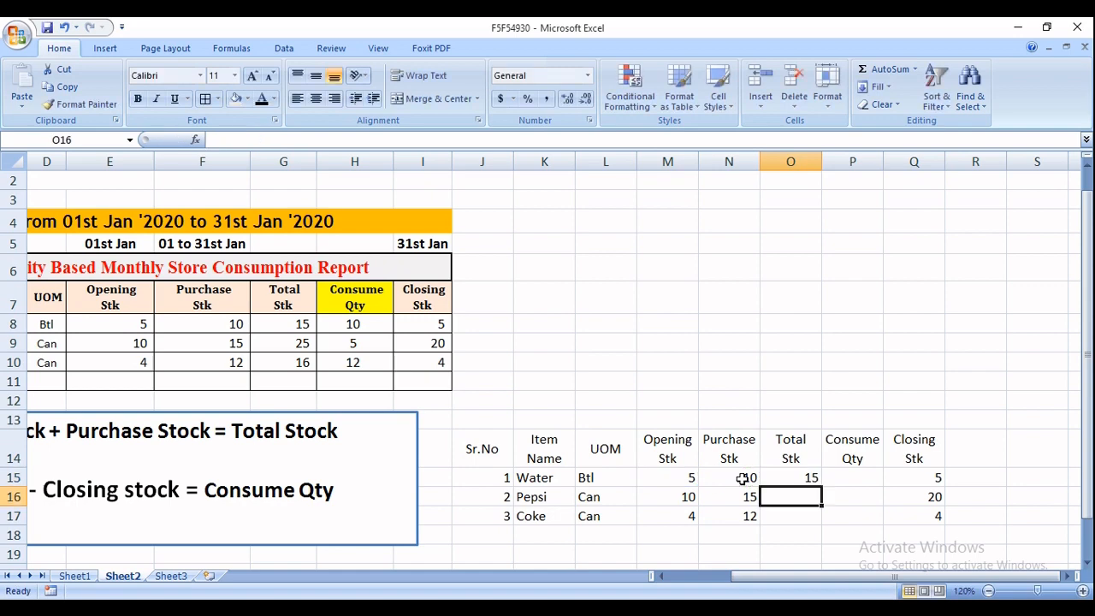
# Step: Calculate Pepsi's total stock in O16 with the formula =M16+N16
pyautogui.write('=')
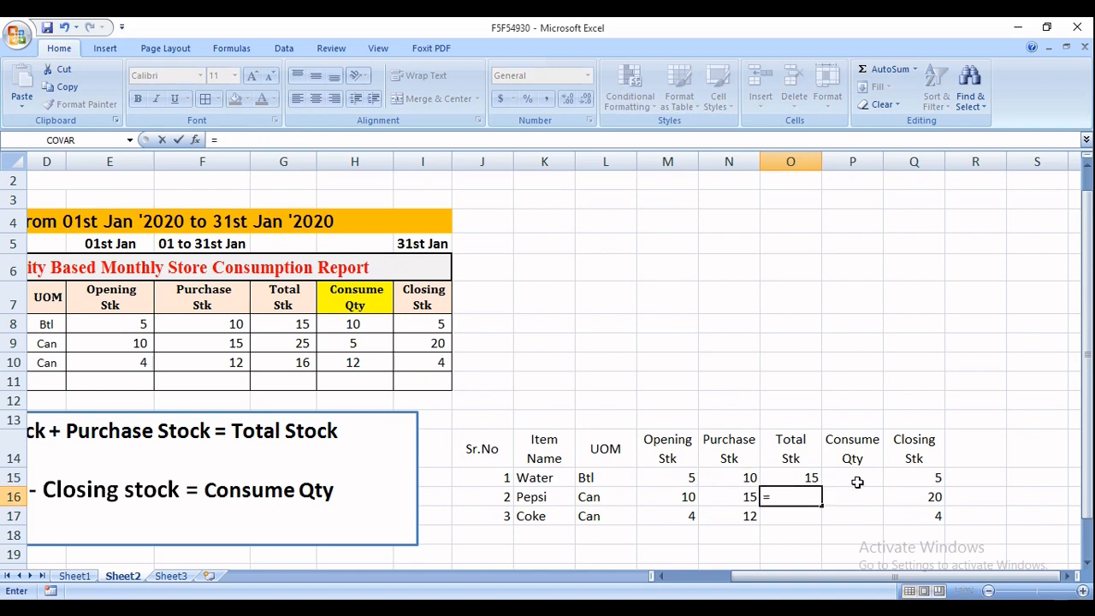
pyautogui.click(666, 493)
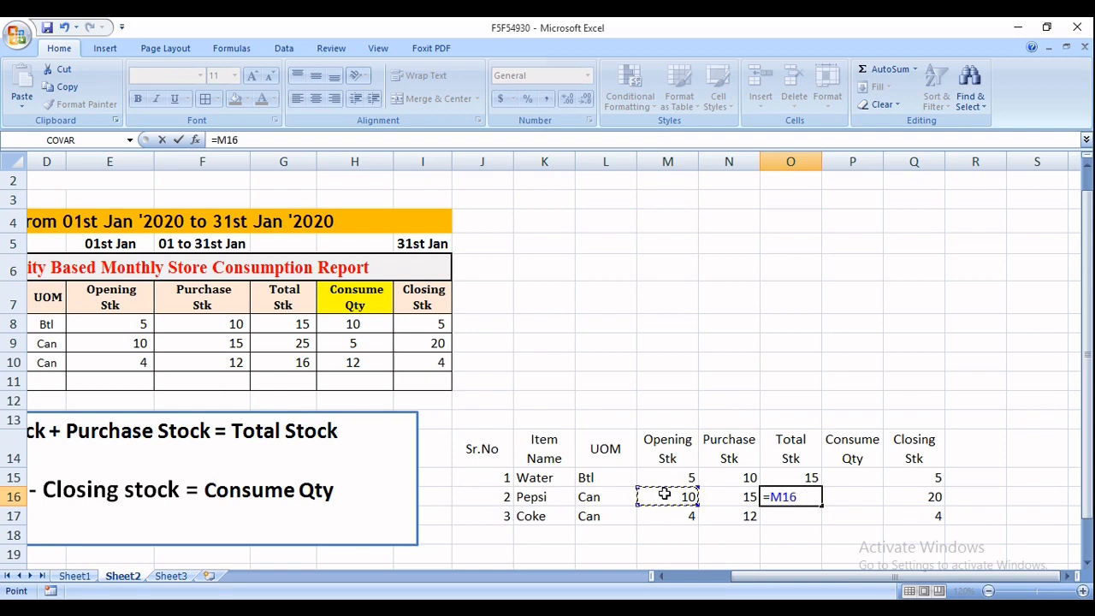
pyautogui.write('+')
pyautogui.click(726, 498)
pyautogui.press('Return')
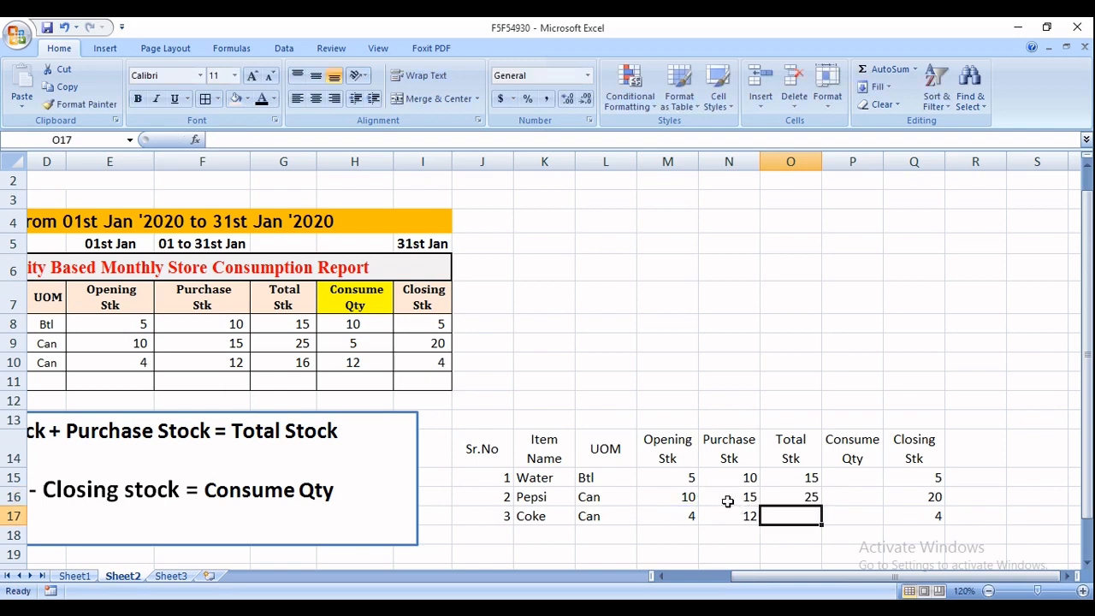
# Step: Copy the Total Stk formula from O16 down to Coke's row in O17
pyautogui.press('Up')
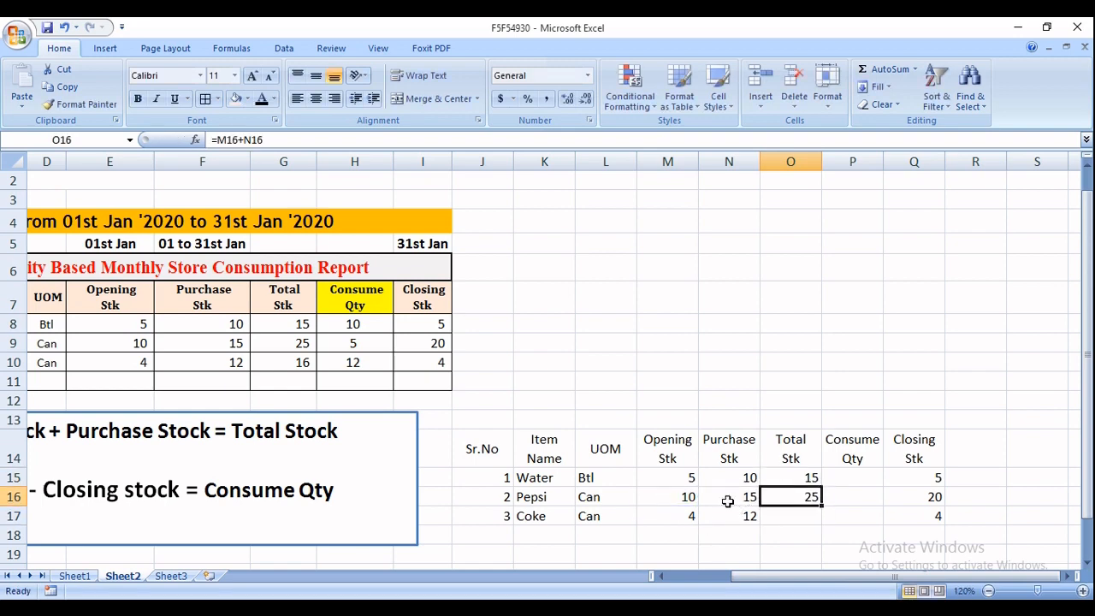
pyautogui.hotkey('ctrl', 'c')
pyautogui.hotkey('shift', 'Down')
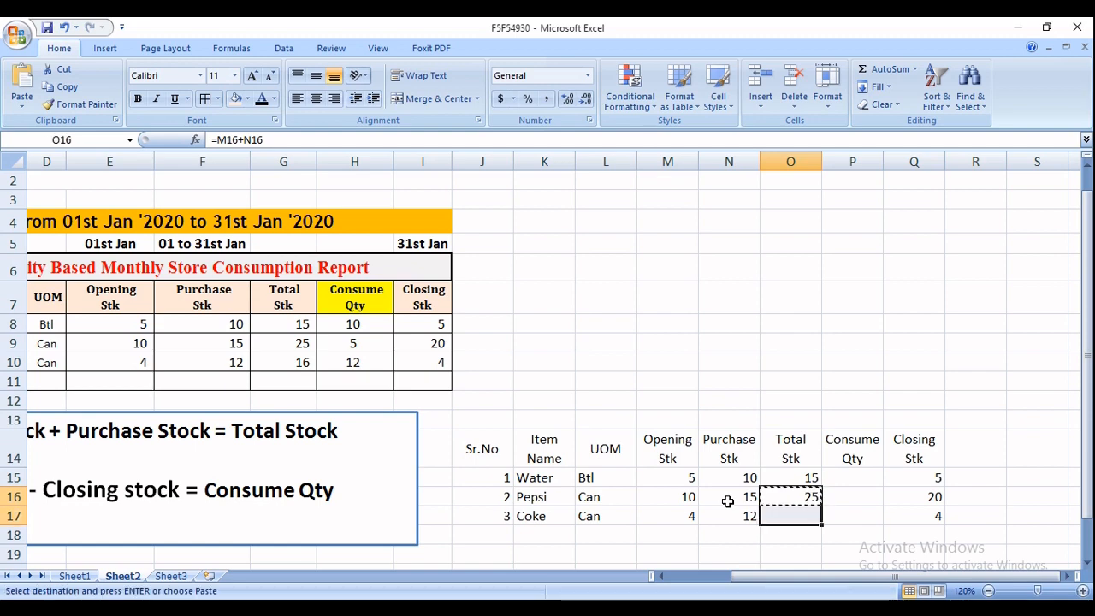
pyautogui.press('Return')
# Step: Calculate Water's consumed quantity in P15 by subtracting closing stock from total stock with =O15-Q15
pyautogui.press('Up')
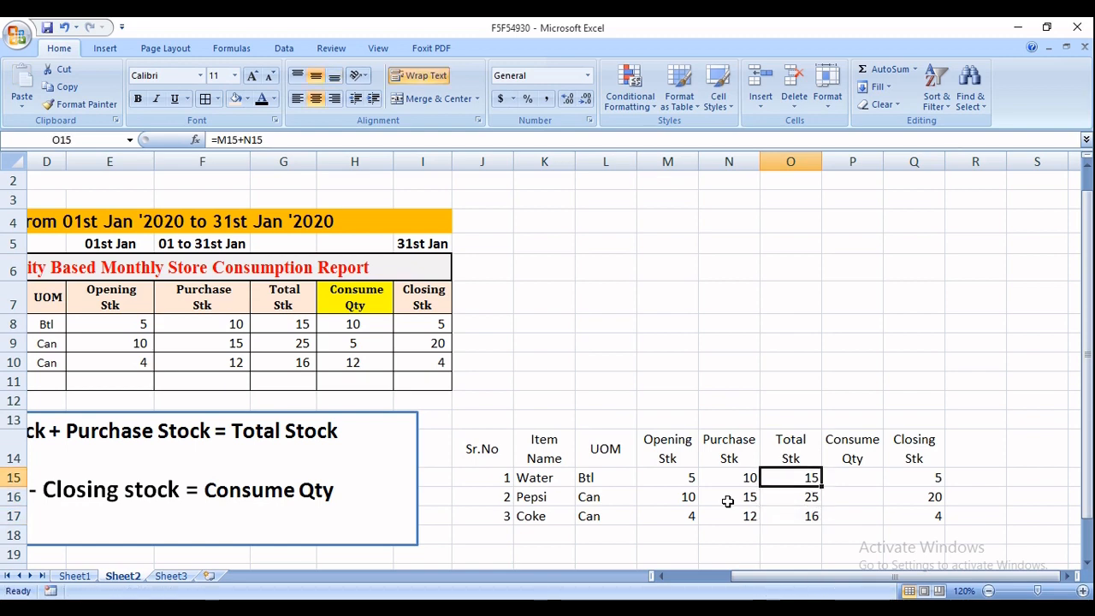
pyautogui.press('Down')
pyautogui.press('Down')
pyautogui.press('Up')
pyautogui.press('Up')
pyautogui.press('Right')
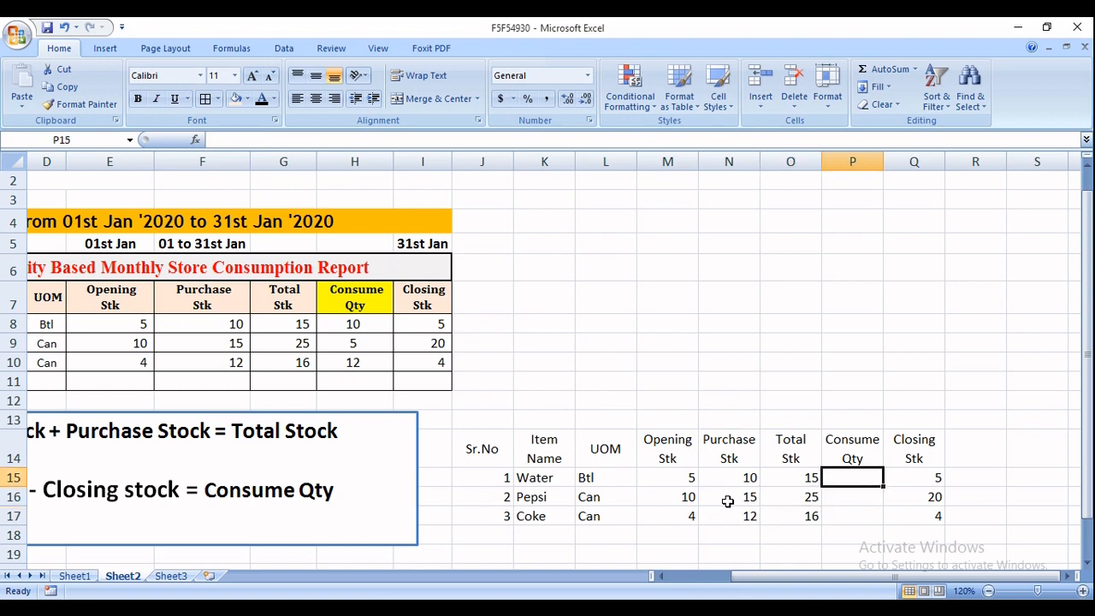
pyautogui.write('=')
pyautogui.click(792, 477)
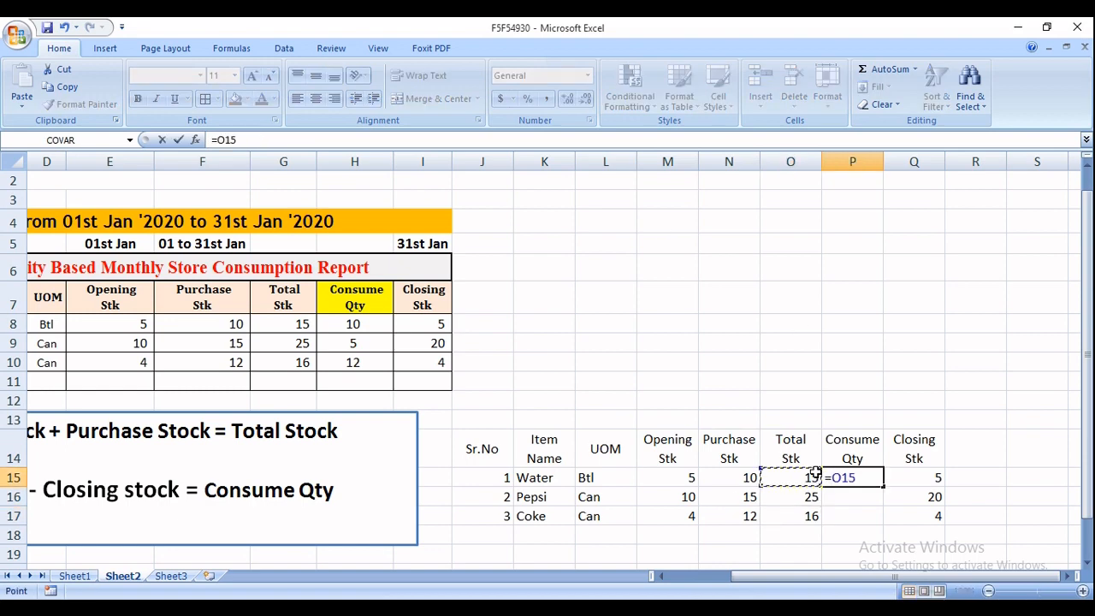
pyautogui.write('-')
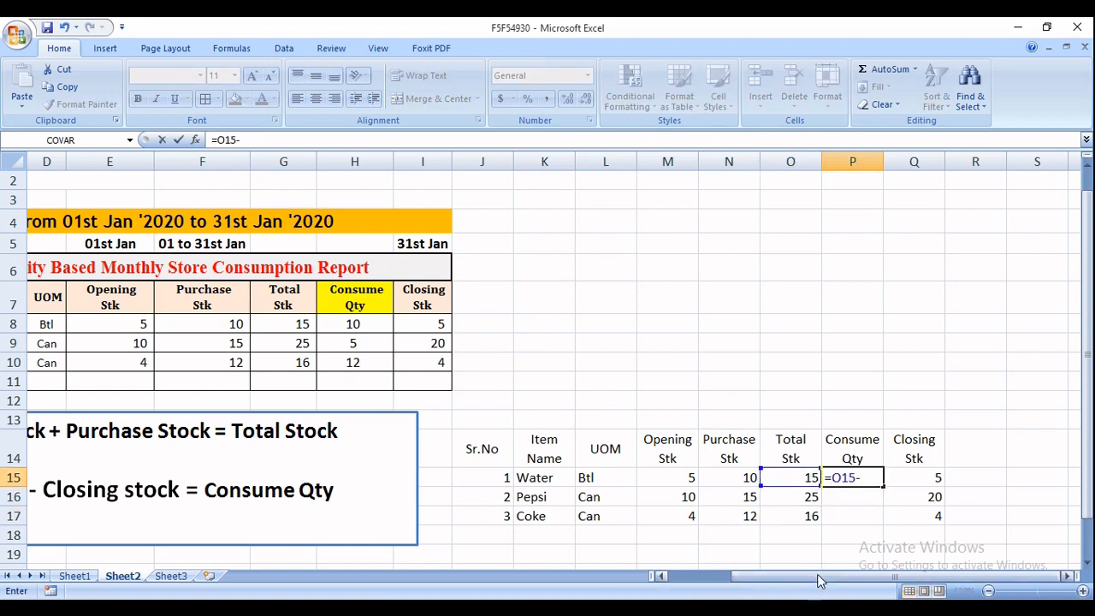
pyautogui.moveTo(817, 576); pyautogui.dragTo(885, 576)
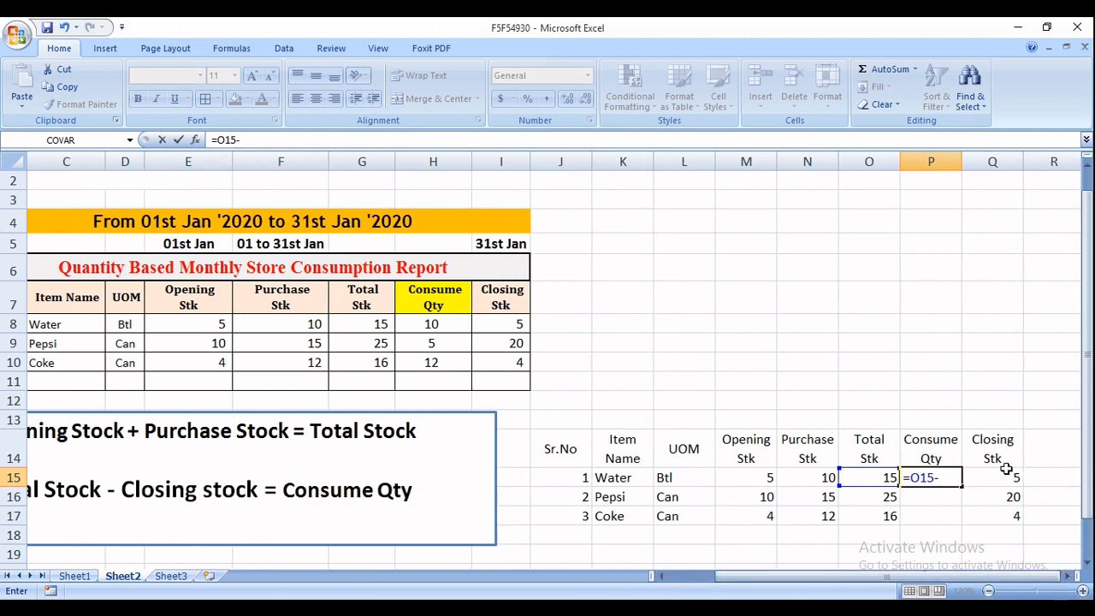
pyautogui.click(1011, 478)
pyautogui.press('Return')
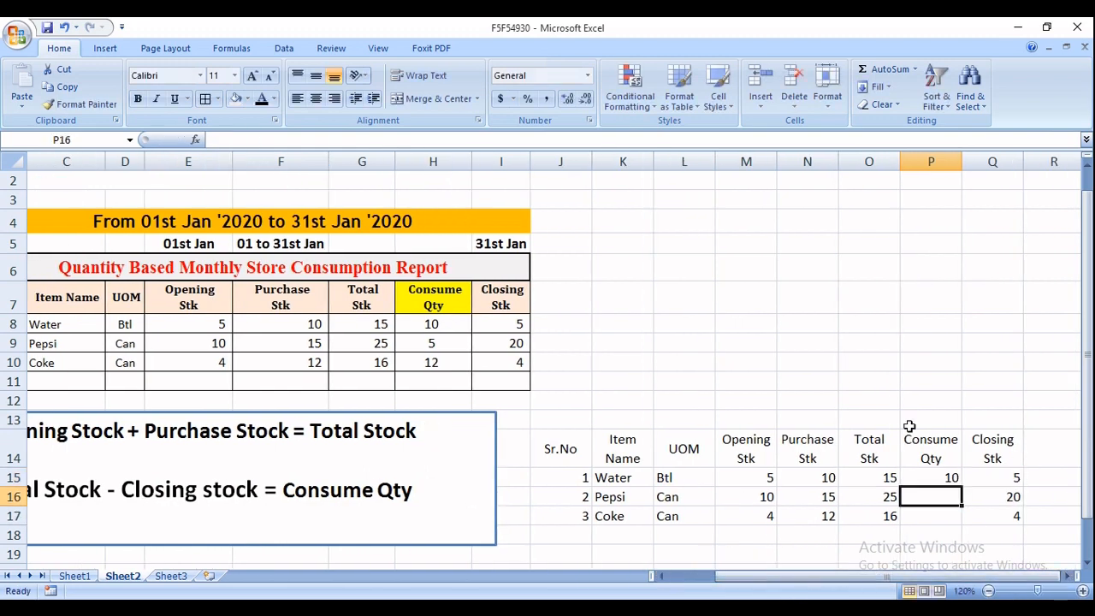
# Step: Copy the Consume Qty formula from P15 down to the Pepsi and Coke rows in P16:P17
pyautogui.press('Up')
pyautogui.hotkey('ctrl', 'c')
pyautogui.hotkey('shift', 'Down')
pyautogui.hotkey('shift', 'Down')
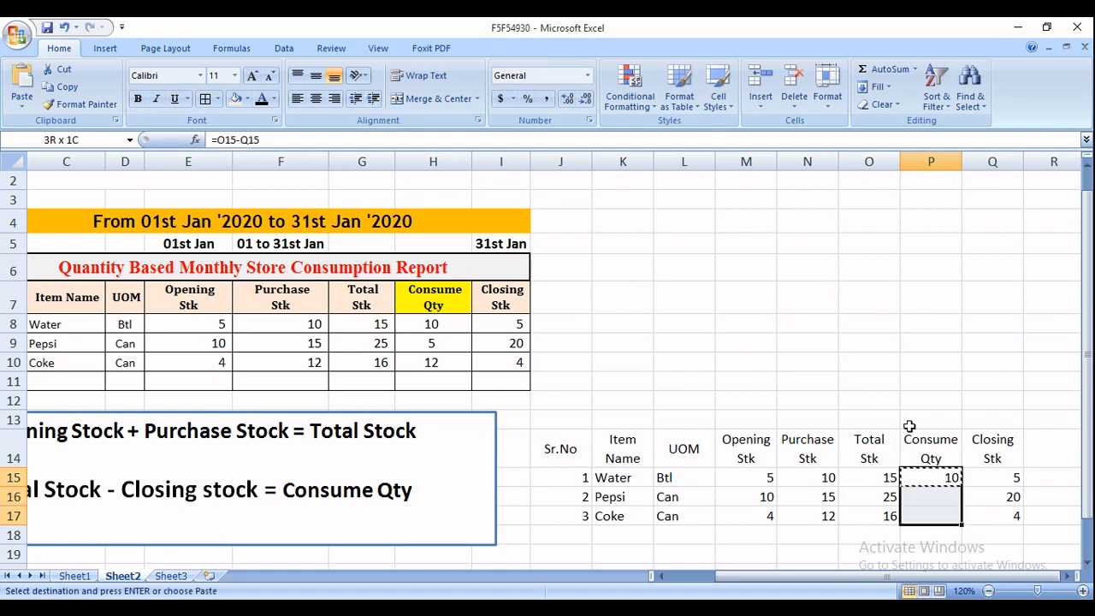
pyautogui.hotkey('ctrl', 'v')
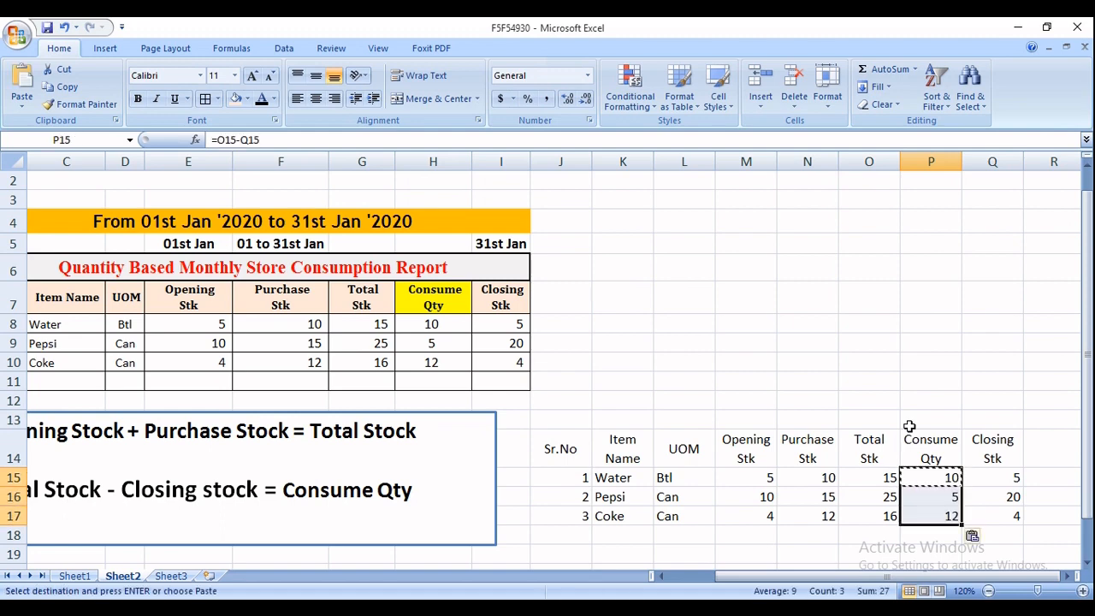
pyautogui.press('Down')
pyautogui.press('Down')
pyautogui.press('Escape')
# Step: Apply all borders to the new table range J14:Q18, including the blank row under Coke
pyautogui.press('Left')
pyautogui.press('Left')
pyautogui.press('Left')
pyautogui.press('Left')
pyautogui.press('Left')
pyautogui.press('Left')
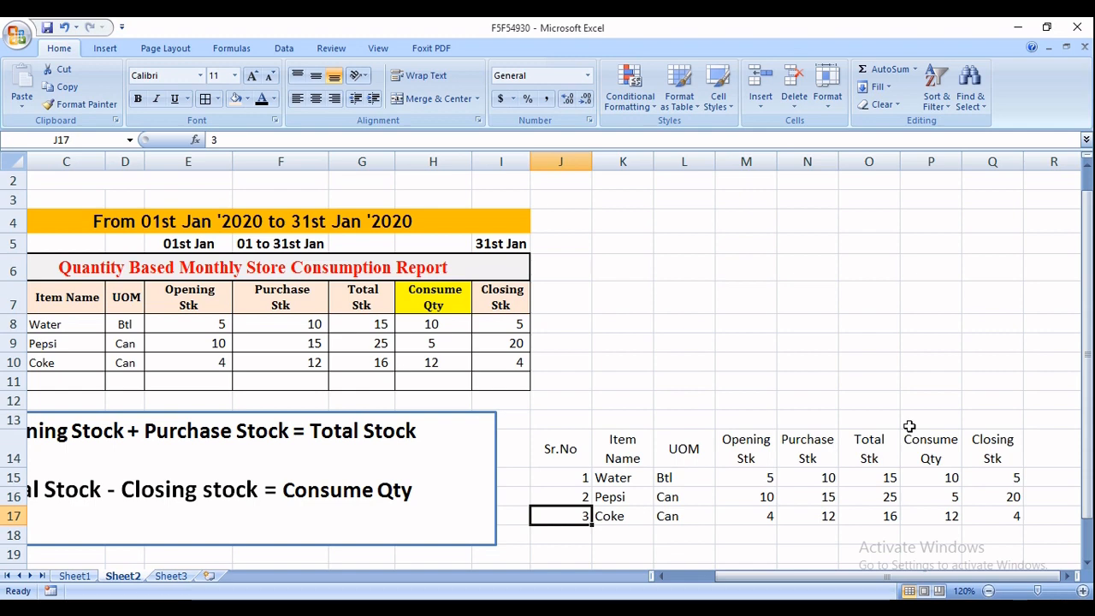
pyautogui.press('Up')
pyautogui.press('Up')
pyautogui.press('Up')
pyautogui.hotkey('shift', 'Right')
pyautogui.hotkey('shift', 'Right')
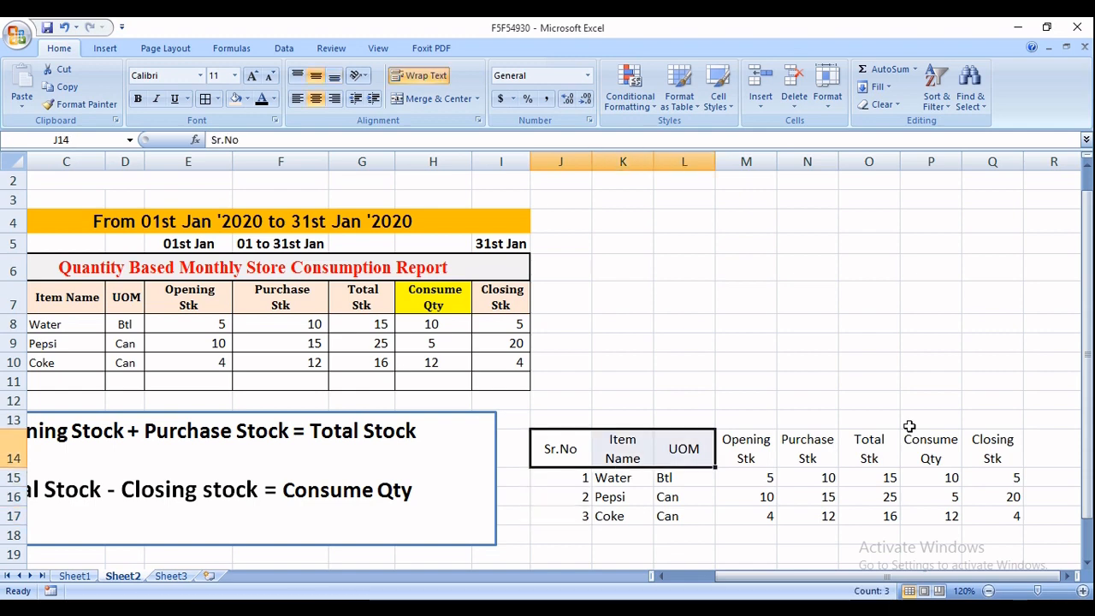
pyautogui.hotkey('shift', 'Right')
pyautogui.hotkey('shift', 'Right')
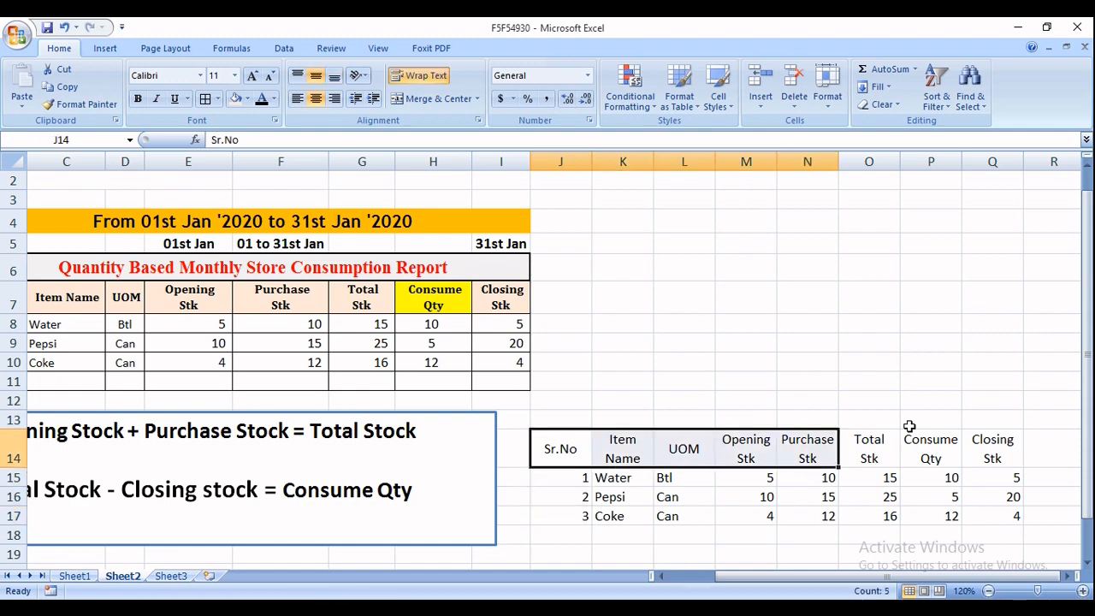
pyautogui.press('Down')
pyautogui.press('Up')
pyautogui.hotkey('shift', 'Right')
pyautogui.hotkey('shift', 'Right')
pyautogui.hotkey('shift', 'Right')
pyautogui.hotkey('shift', 'Right')
pyautogui.hotkey('shift', 'Right')
pyautogui.hotkey('shift', 'Right')
pyautogui.hotkey('shift', 'Right')
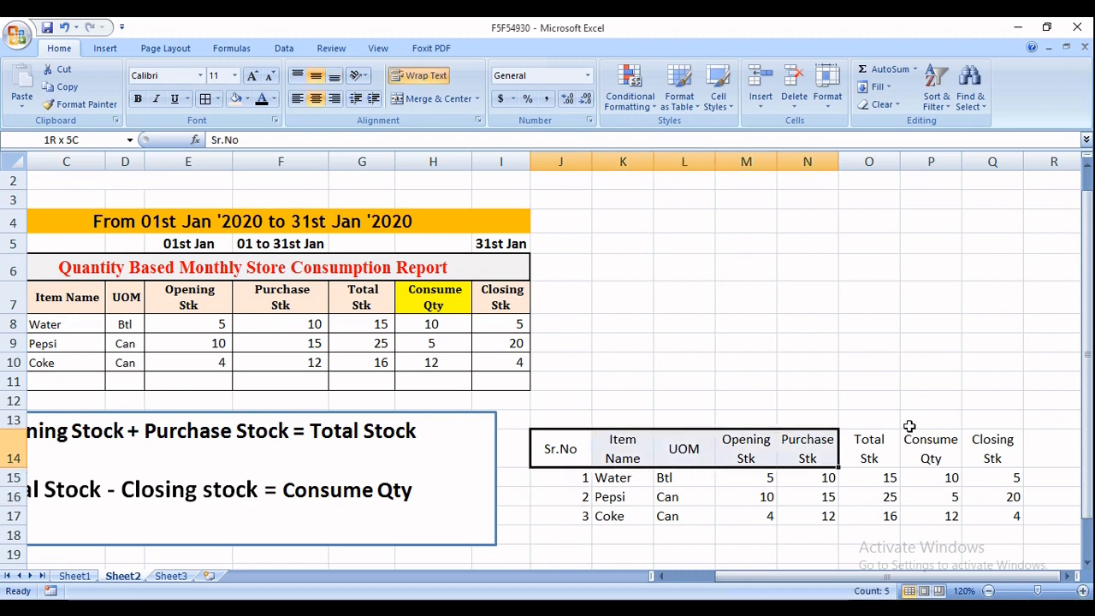
pyautogui.hotkey('shift', 'Down')
pyautogui.hotkey('shift', 'Down')
pyautogui.hotkey('shift', 'Down')
pyautogui.hotkey('shift', 'Down')
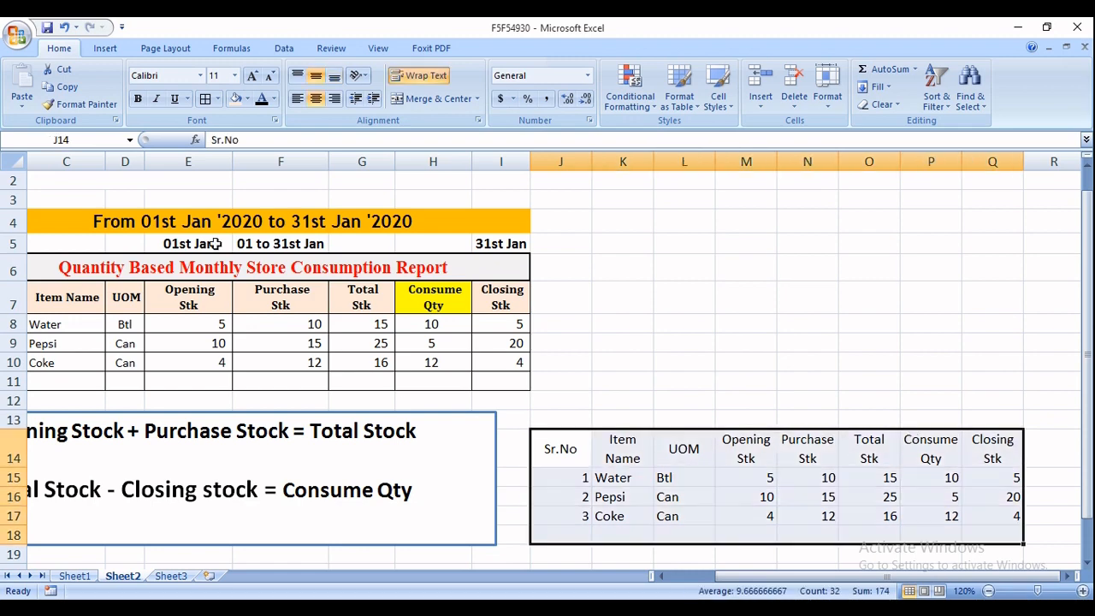
pyautogui.click(217, 98)
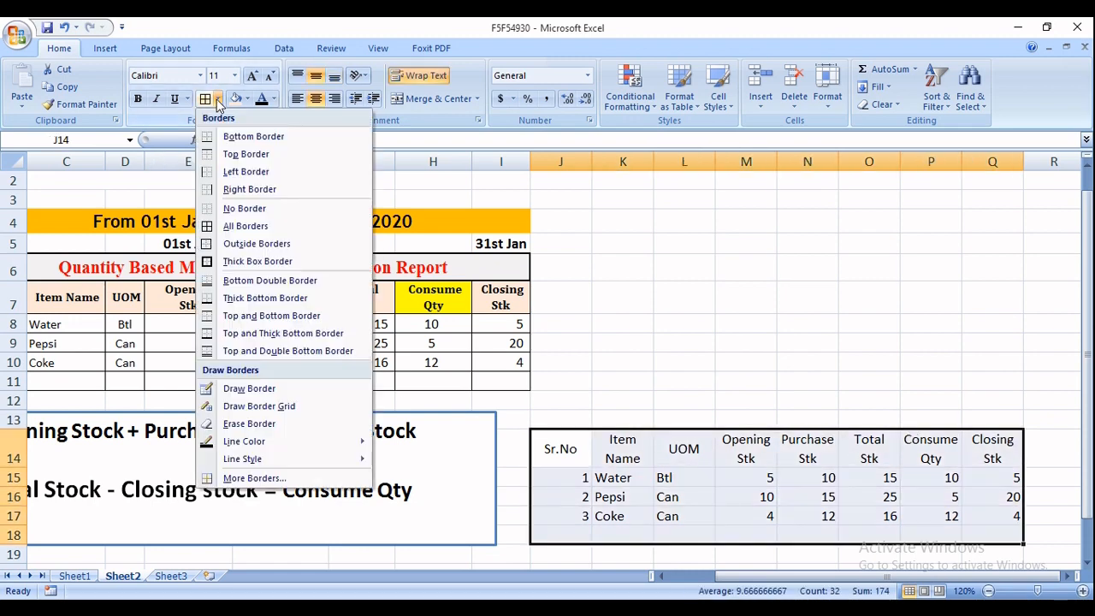
pyautogui.click(244, 226)
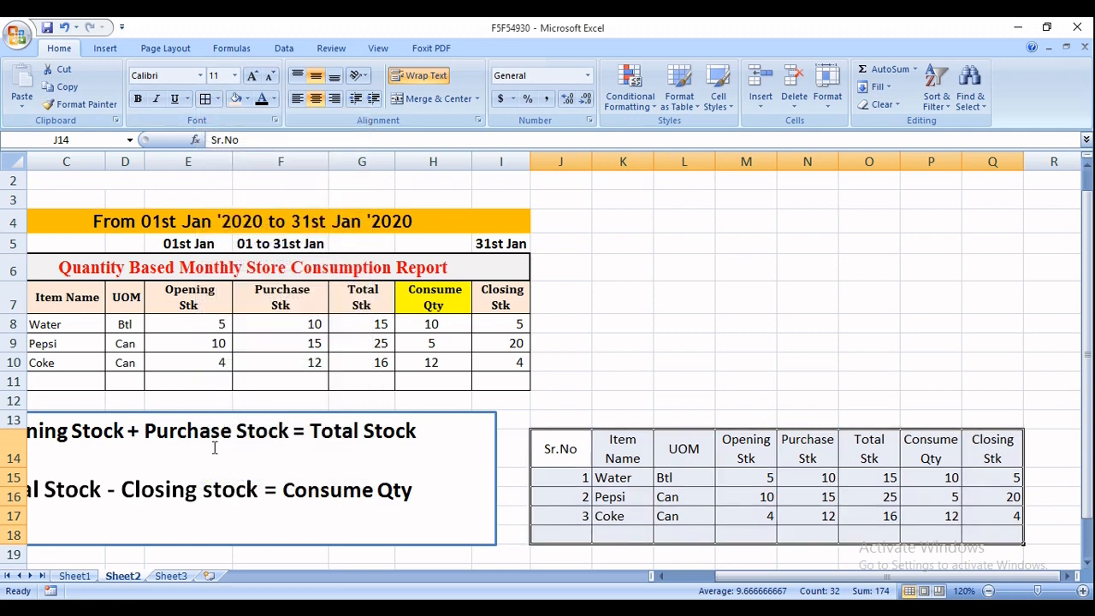
# Step: Make the new table's header row J14:Q14 bold and give it a light orange fill
pyautogui.click(561, 452)
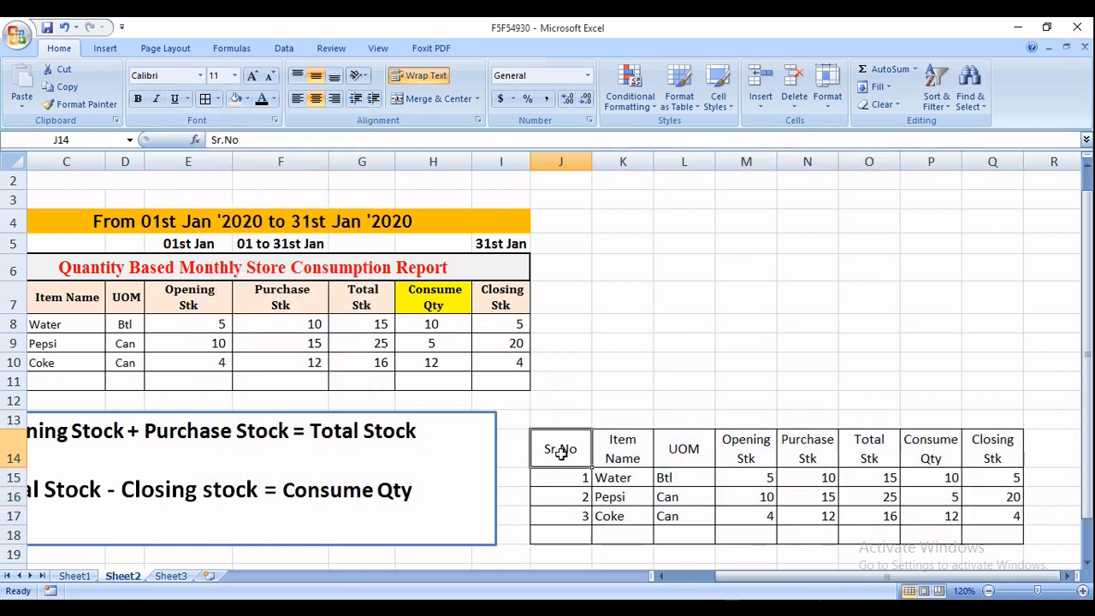
pyautogui.moveTo(561, 451); pyautogui.dragTo(976, 450)
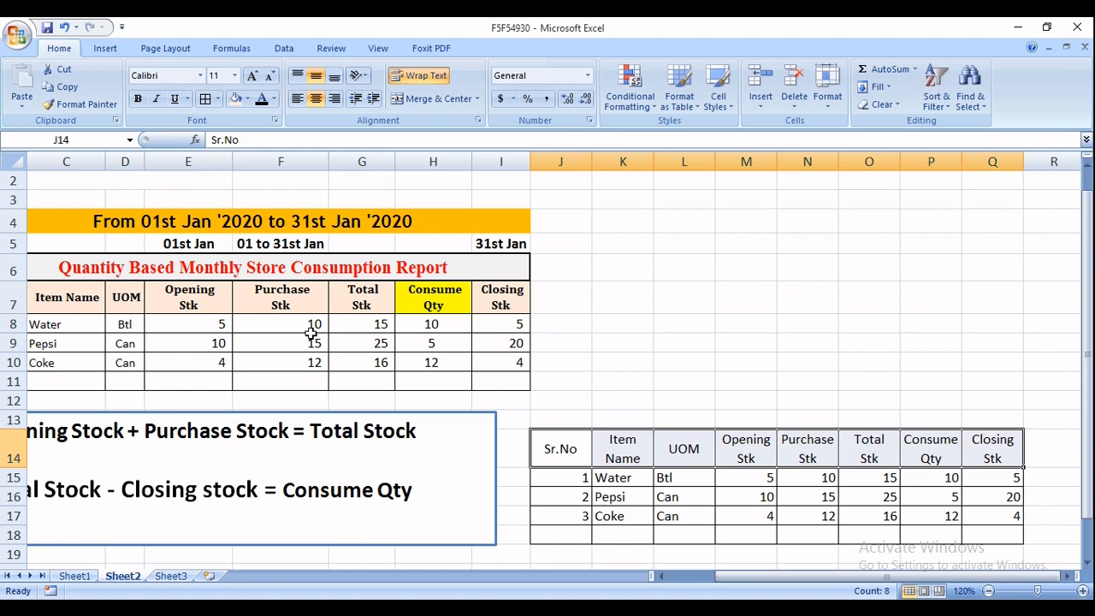
pyautogui.click(138, 98)
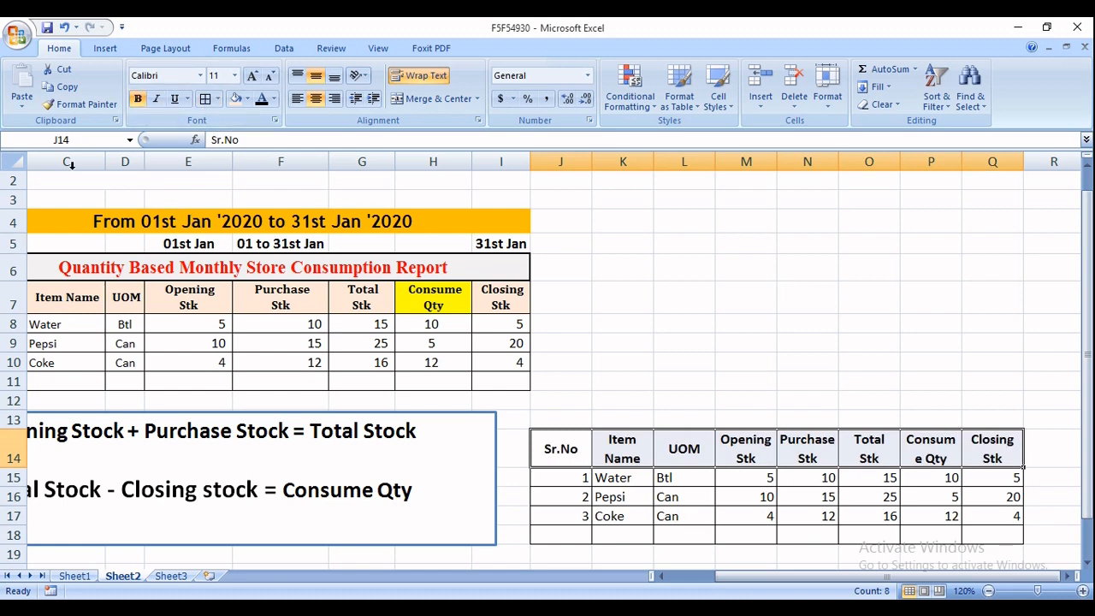
pyautogui.click(247, 99)
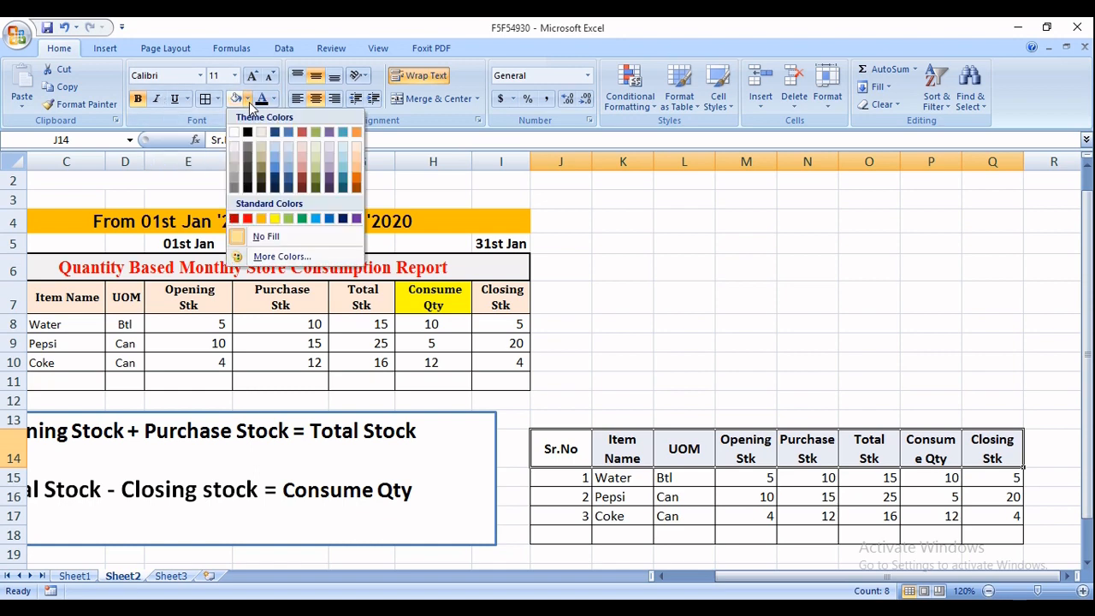
pyautogui.click(354, 132)
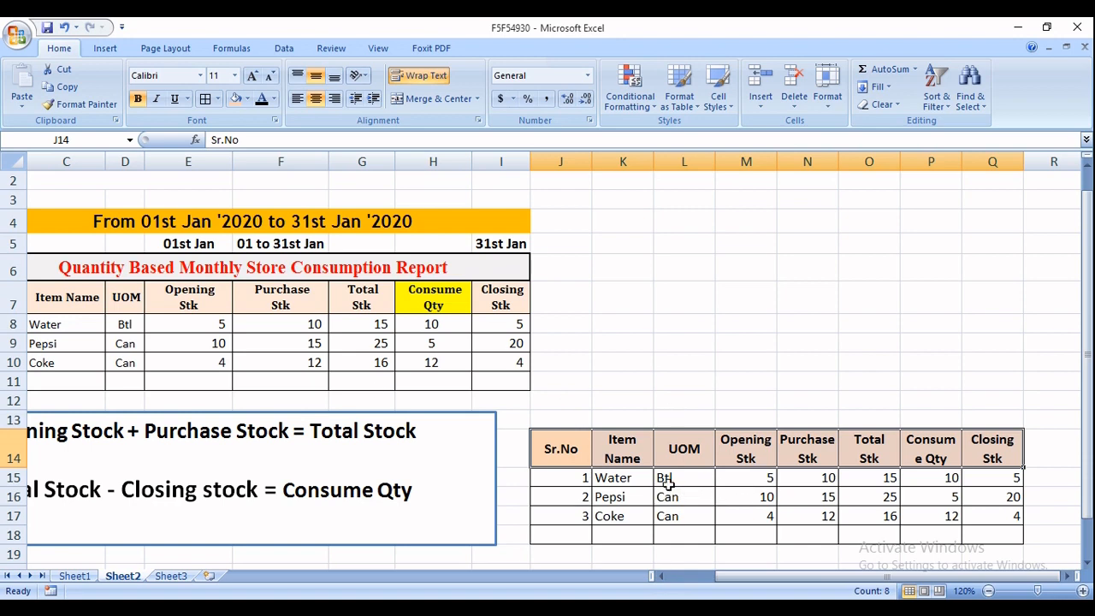
# Step: Center the UOM and quantity values in L15:Q17 horizontally
pyautogui.moveTo(669, 483); pyautogui.dragTo(990, 511)
pyautogui.click(314, 100)
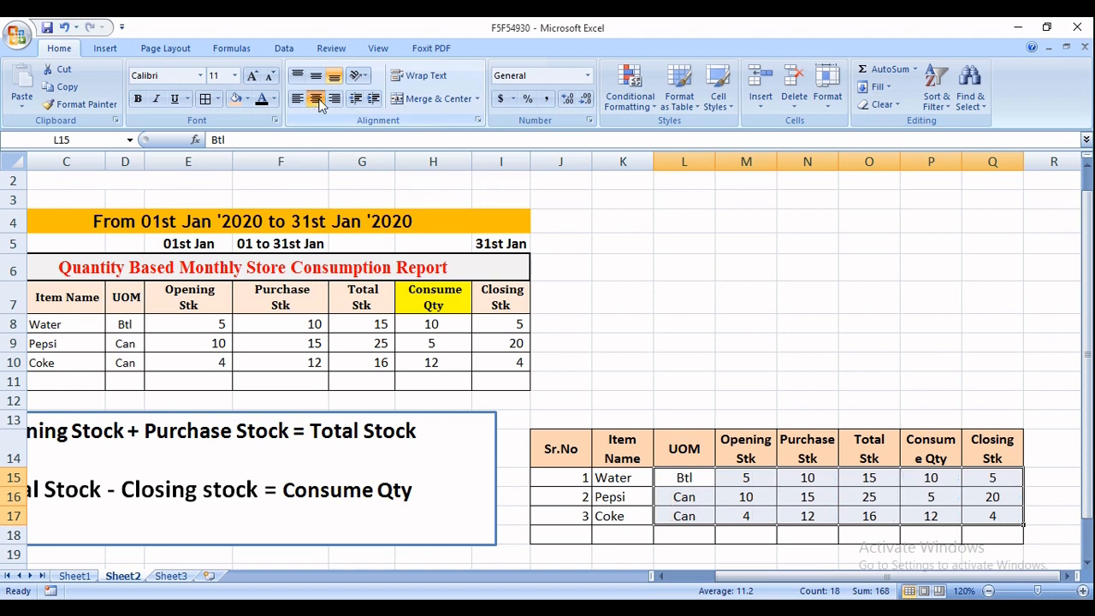
pyautogui.click(745, 381)
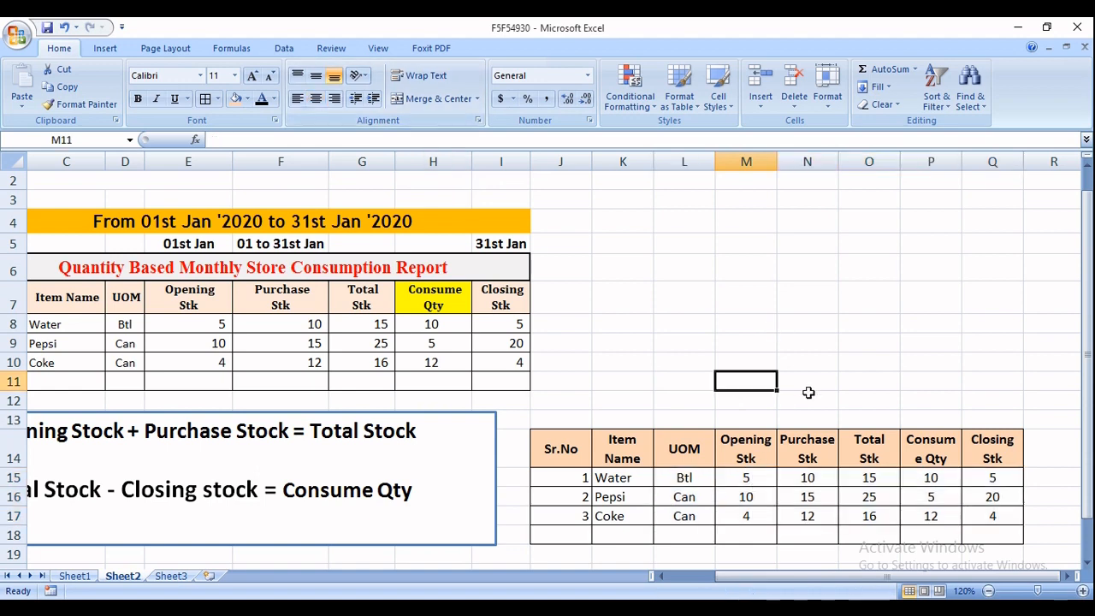
# Step: Widen column P slightly to fit the Consume Qty header and fill that header cell yellow
pyautogui.click(929, 456)
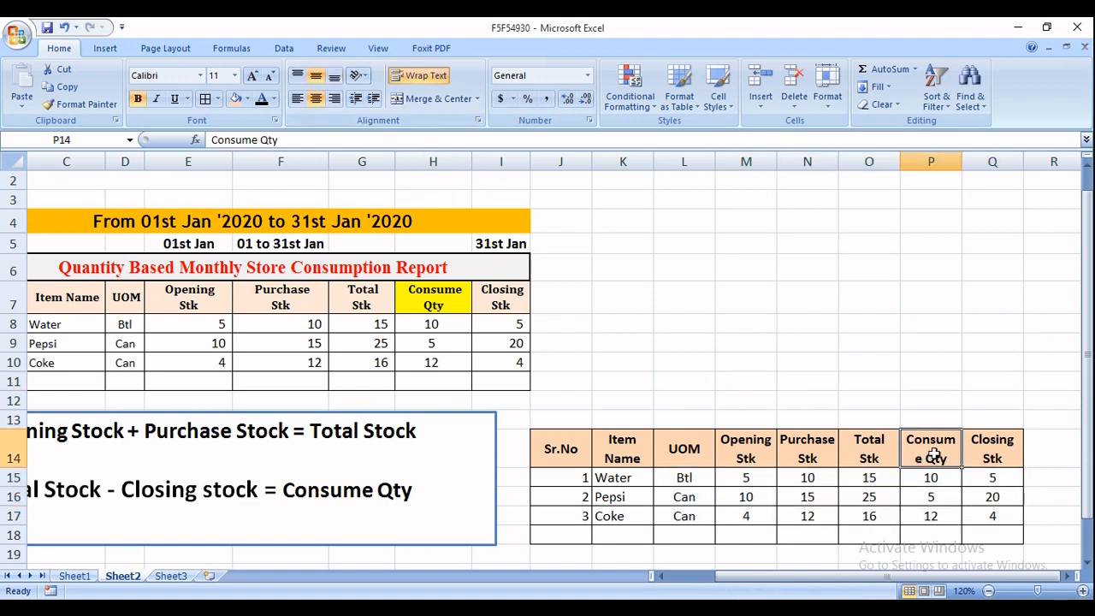
pyautogui.moveTo(960, 161); pyautogui.dragTo(965, 160)
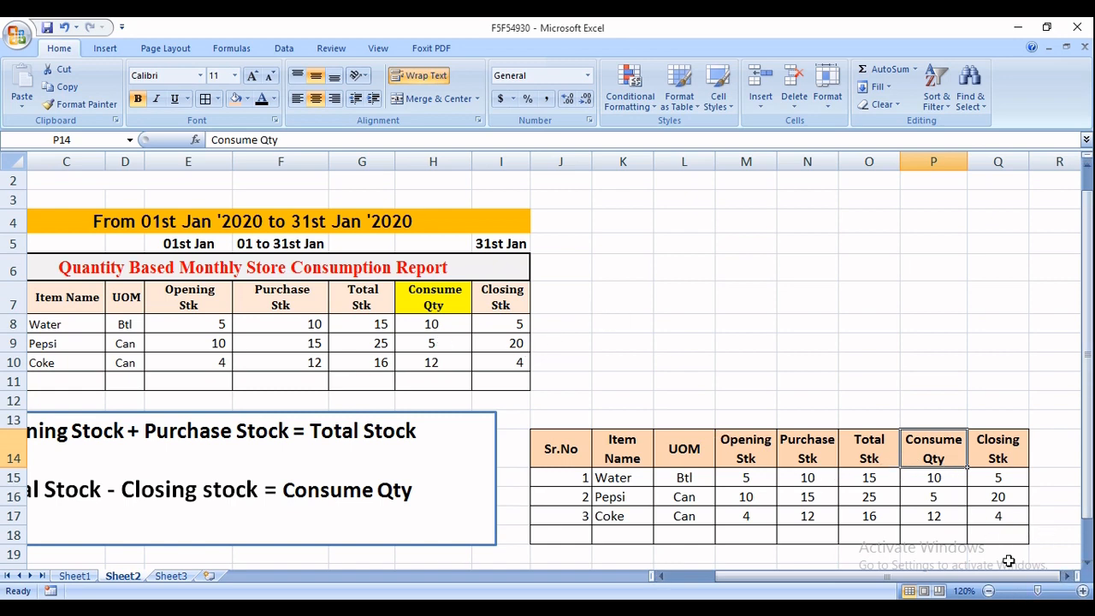
pyautogui.click(247, 99)
pyautogui.click(276, 221)
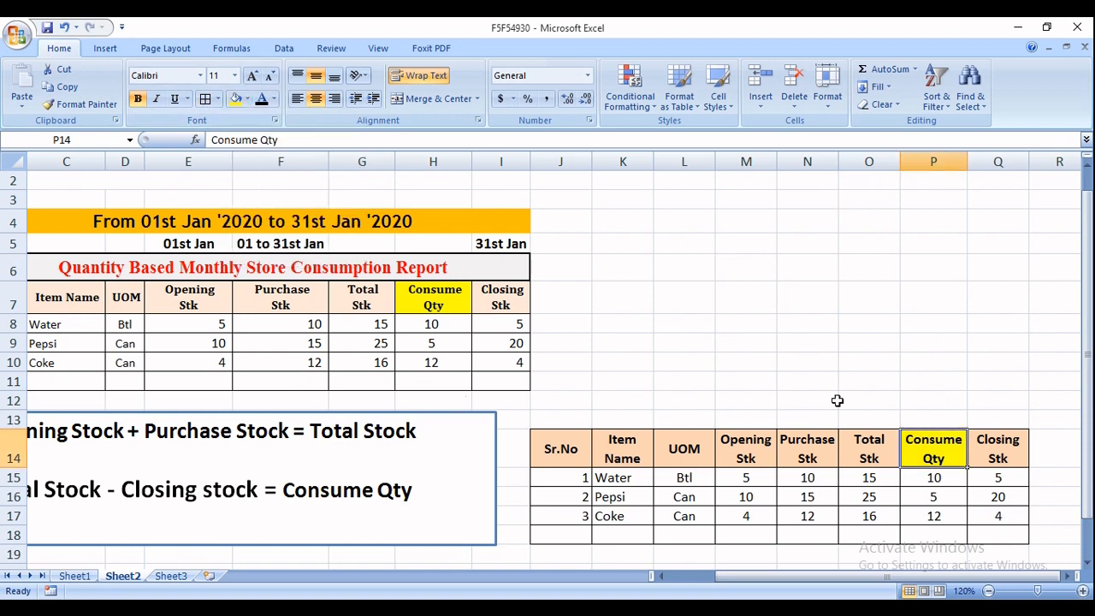
# Step: Copy the "Quantity Based Monthly Store Consumption Report" title from B6 to J13, above the new table's header
pyautogui.moveTo(747, 576); pyautogui.dragTo(693, 590)
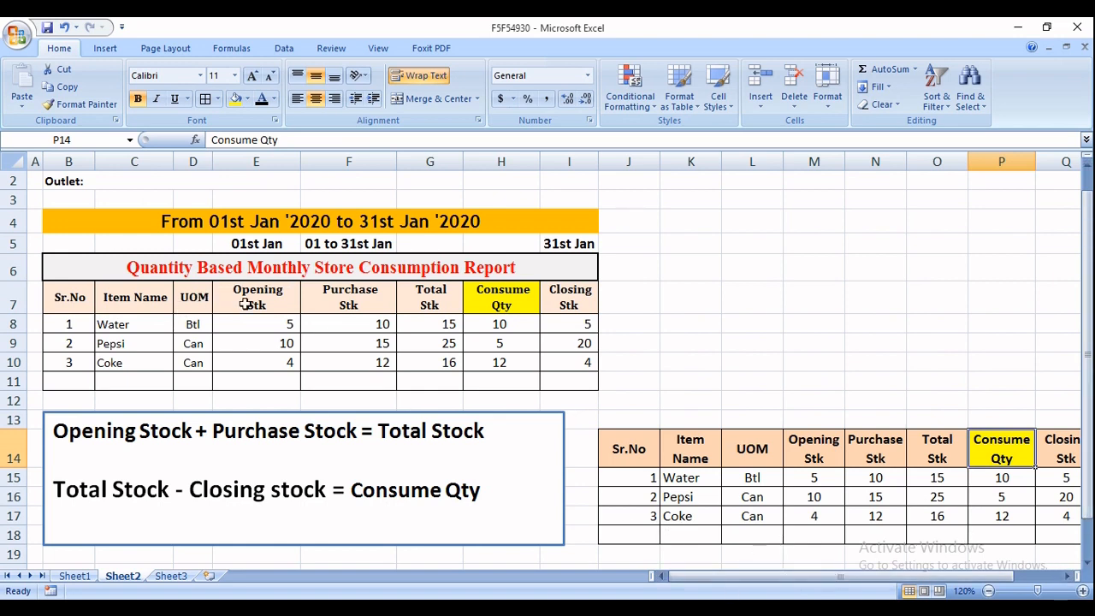
pyautogui.click(245, 268)
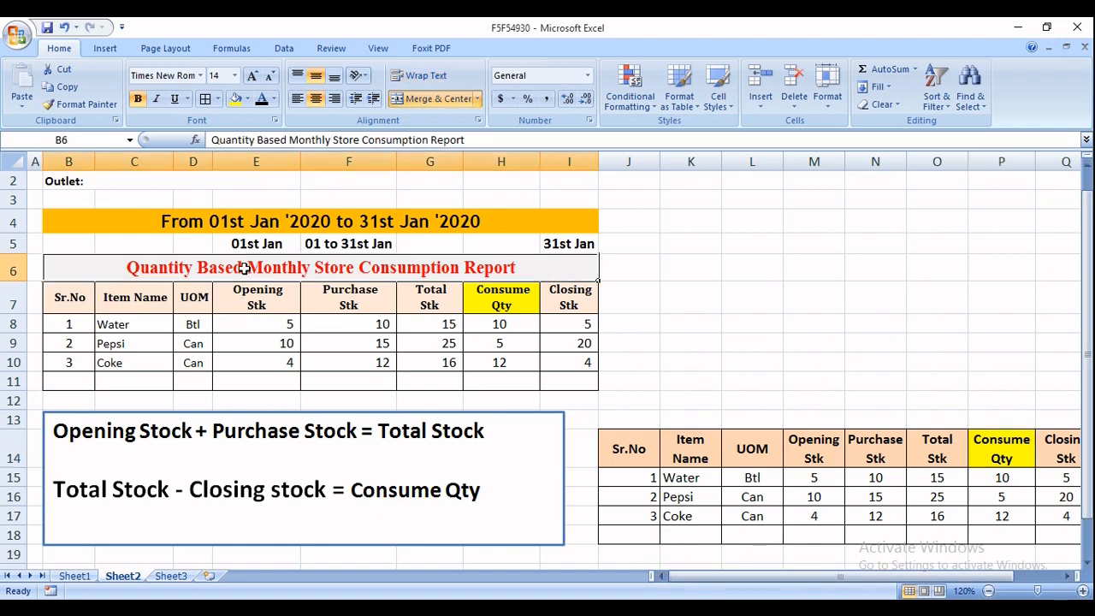
pyautogui.hotkey('ctrl', 'c')
pyautogui.click(626, 419)
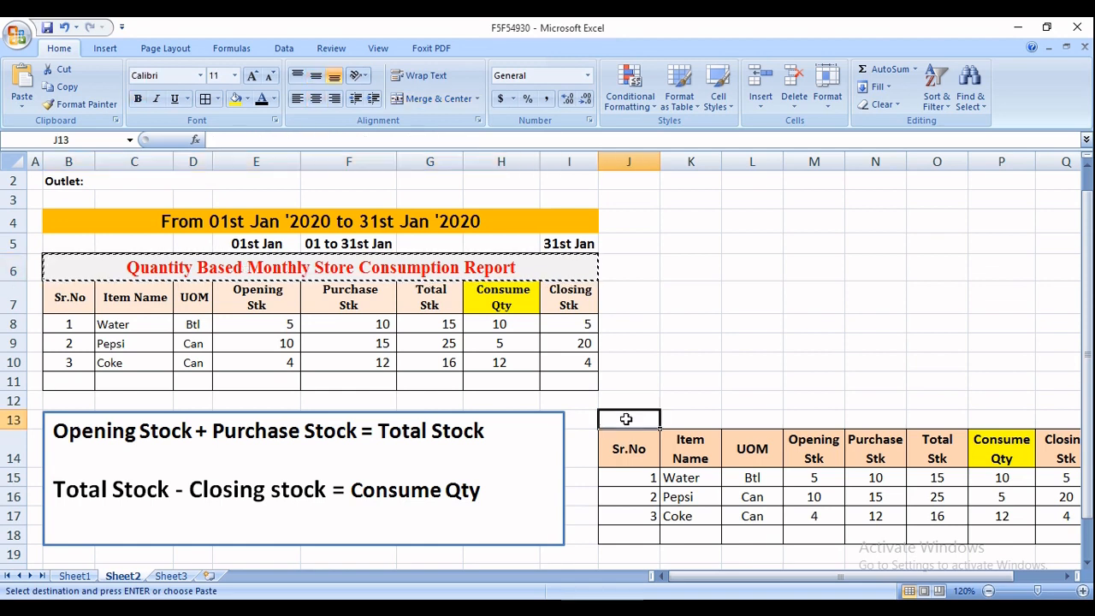
pyautogui.hotkey('ctrl', 'v')
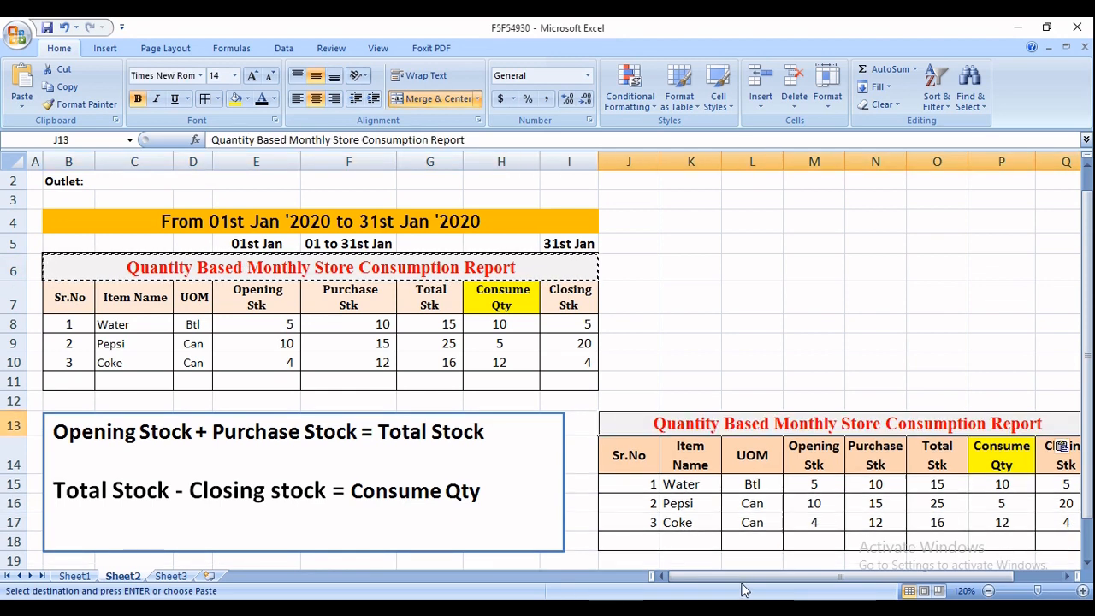
pyautogui.moveTo(748, 579); pyautogui.dragTo(796, 578)
pyautogui.press('Escape')
pyautogui.click(684, 363)
pyautogui.click(591, 422)
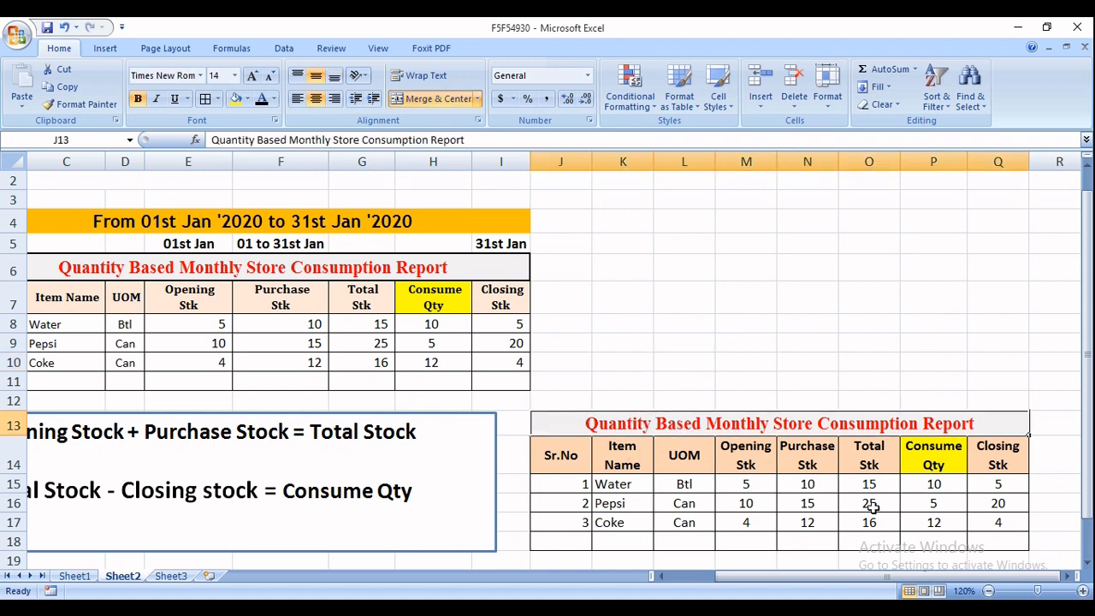
pyautogui.click(632, 364)
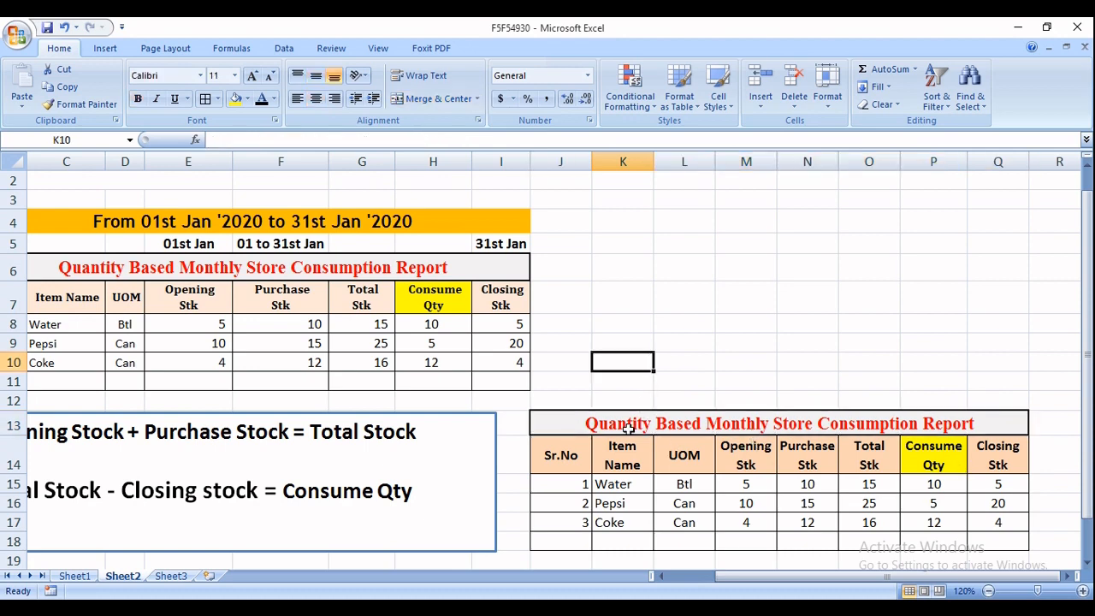
# Step: Unmerge the copied title in row 13, and merge and center it again across J13:Q13
pyautogui.click(629, 425)
pyautogui.click(438, 99)
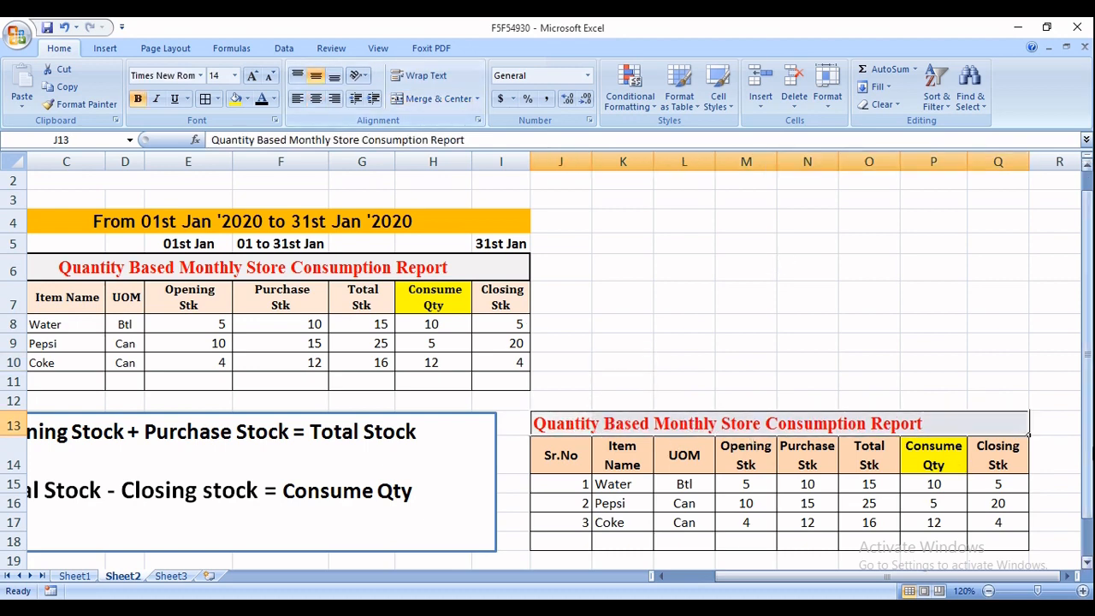
pyautogui.click(562, 424)
pyautogui.moveTo(561, 423); pyautogui.dragTo(1029, 435)
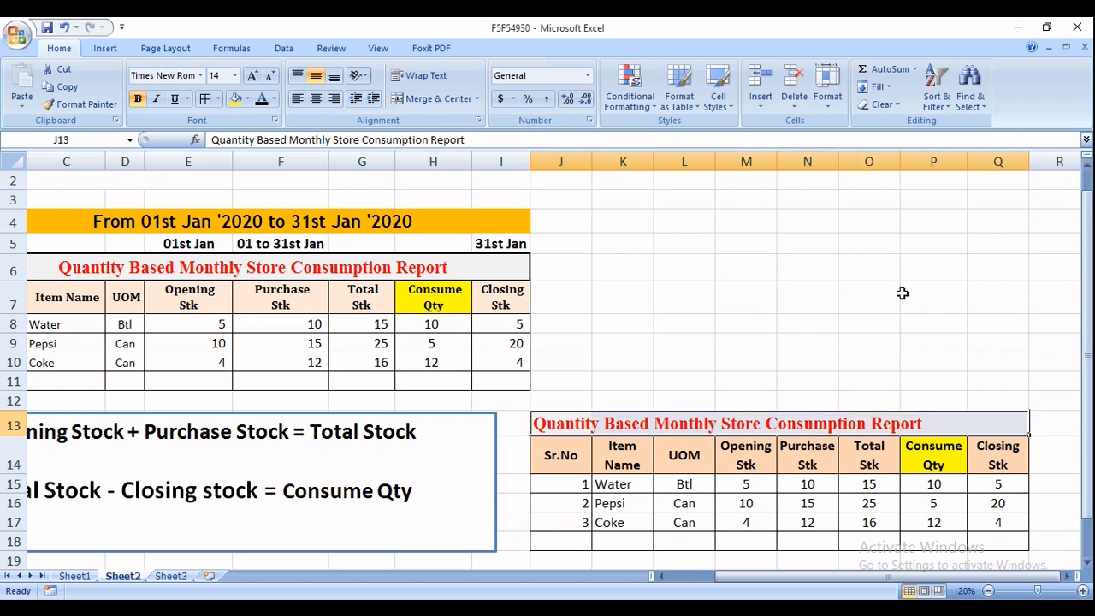
pyautogui.click(438, 98)
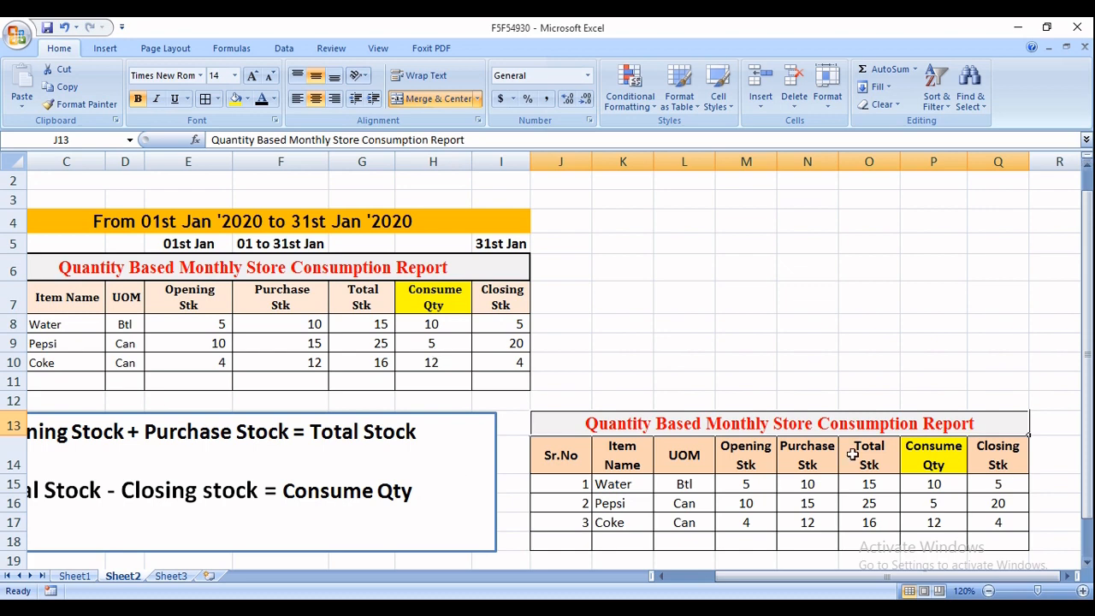
# Step: Copy the "From 01st Jan '2020 to 31st Jan '2020" banner from B4 to J12, above the new table's title
pyautogui.click(73, 223)
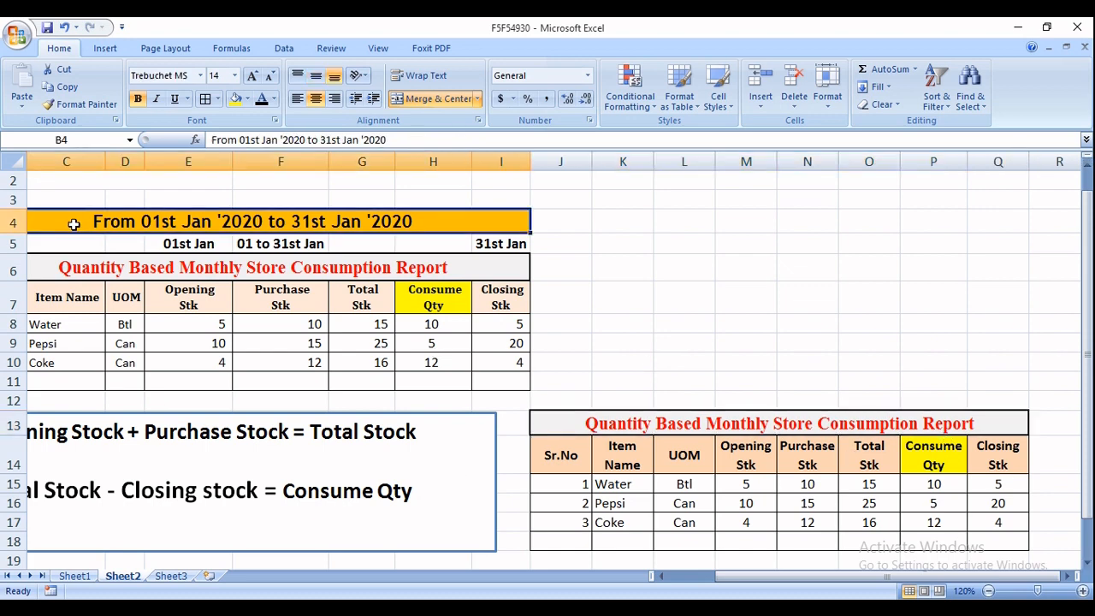
pyautogui.hotkey('ctrl', 'c')
pyautogui.scroll(1, 565, 424)
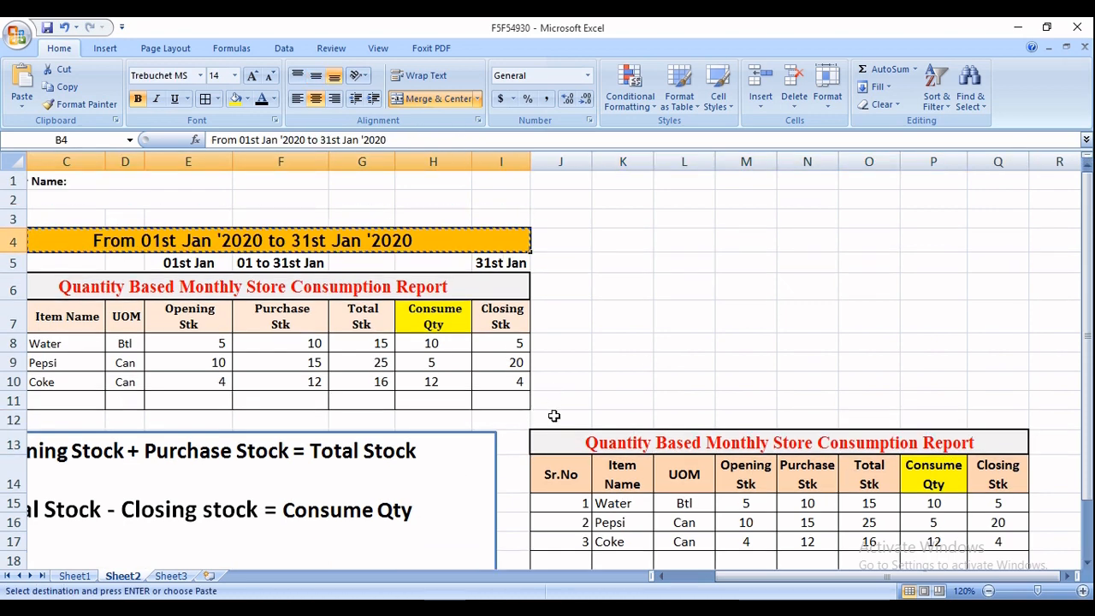
pyautogui.click(555, 416)
pyautogui.hotkey('ctrl', 'v')
pyautogui.click(789, 335)
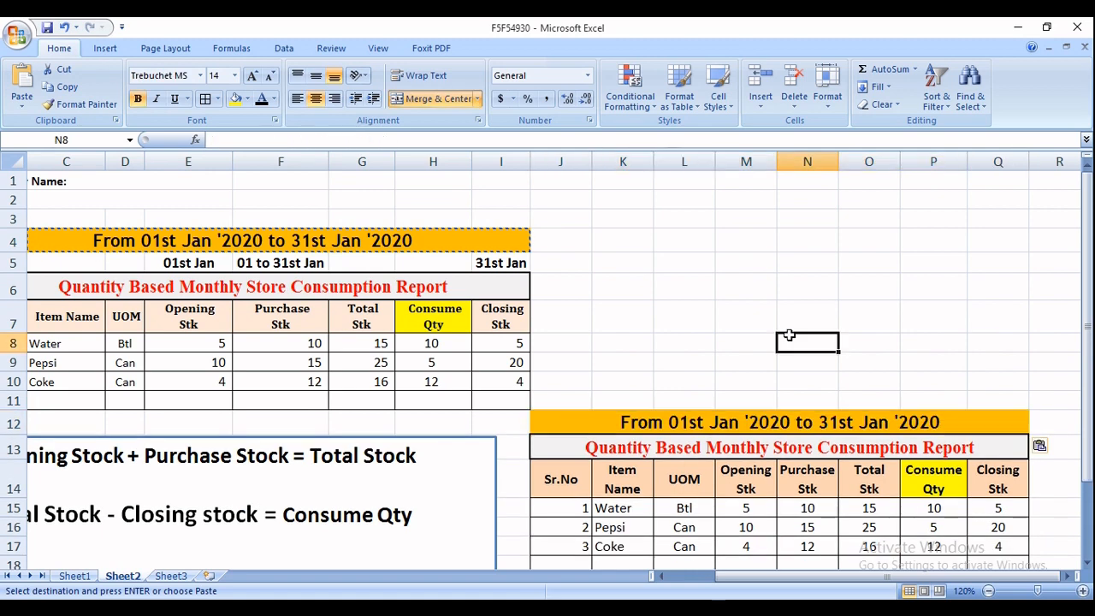
# Step: Center the serial numbers in J15:J17 of the new table
pyautogui.scroll(-1, 853, 412)
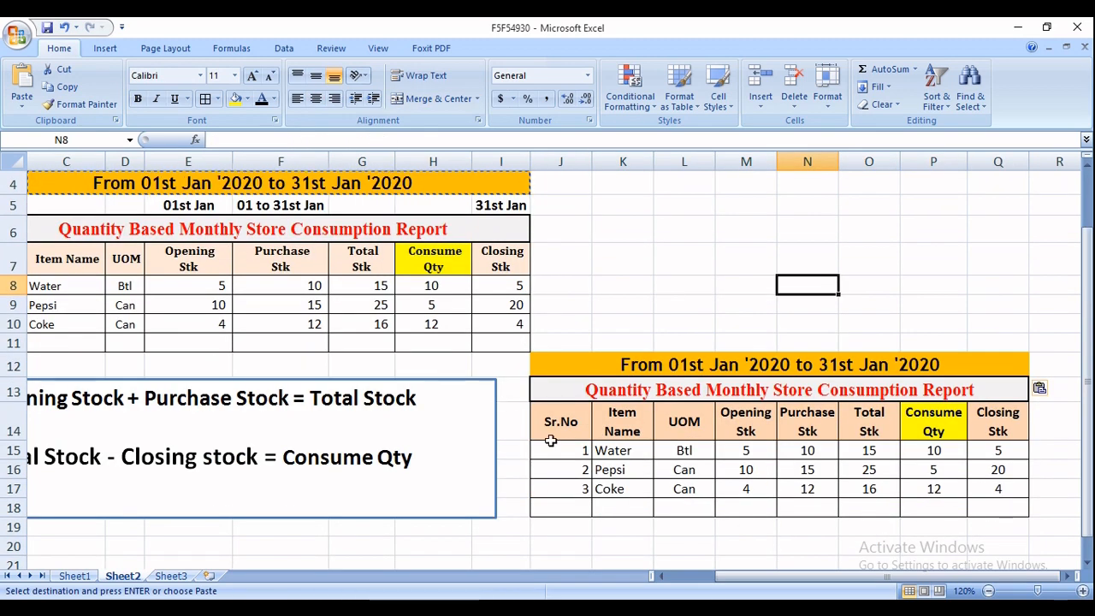
pyautogui.moveTo(570, 449); pyautogui.dragTo(578, 489)
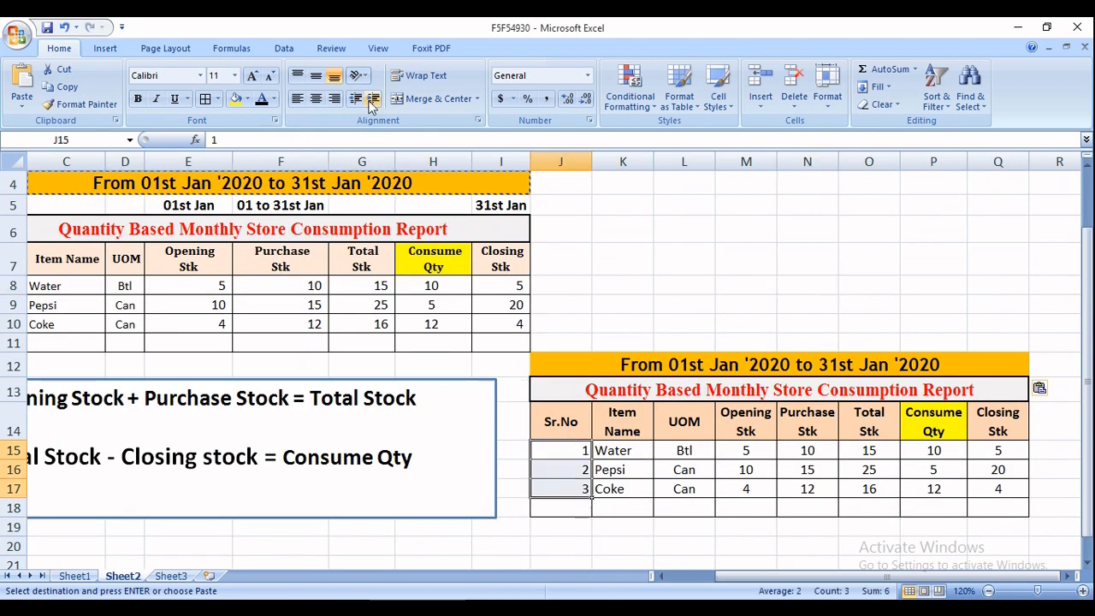
pyautogui.click(319, 101)
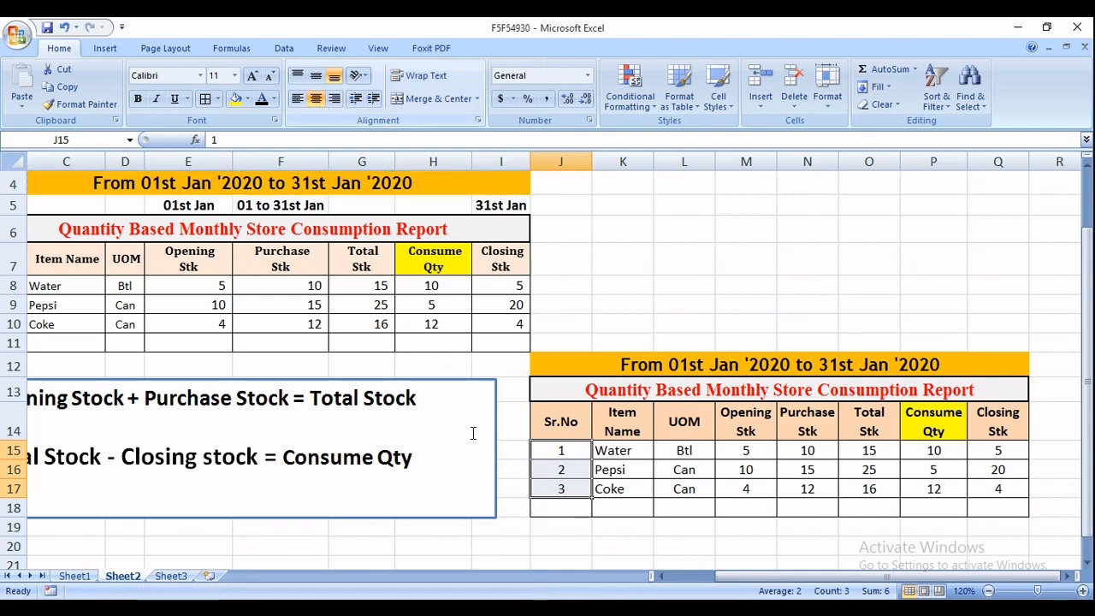
pyautogui.click(800, 306)
# Step: Compare the recreated consumption table with the original report and the stock formulas in the text box
pyautogui.scroll(1, 800, 306)
pyautogui.click(683, 316)
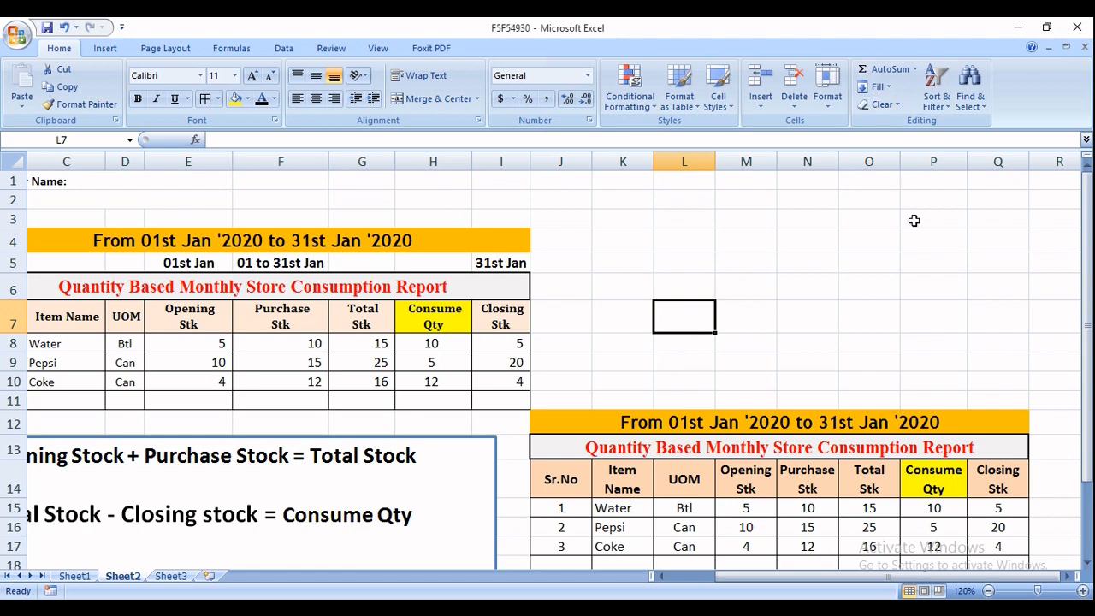
pyautogui.scroll(-2, 607, 337)
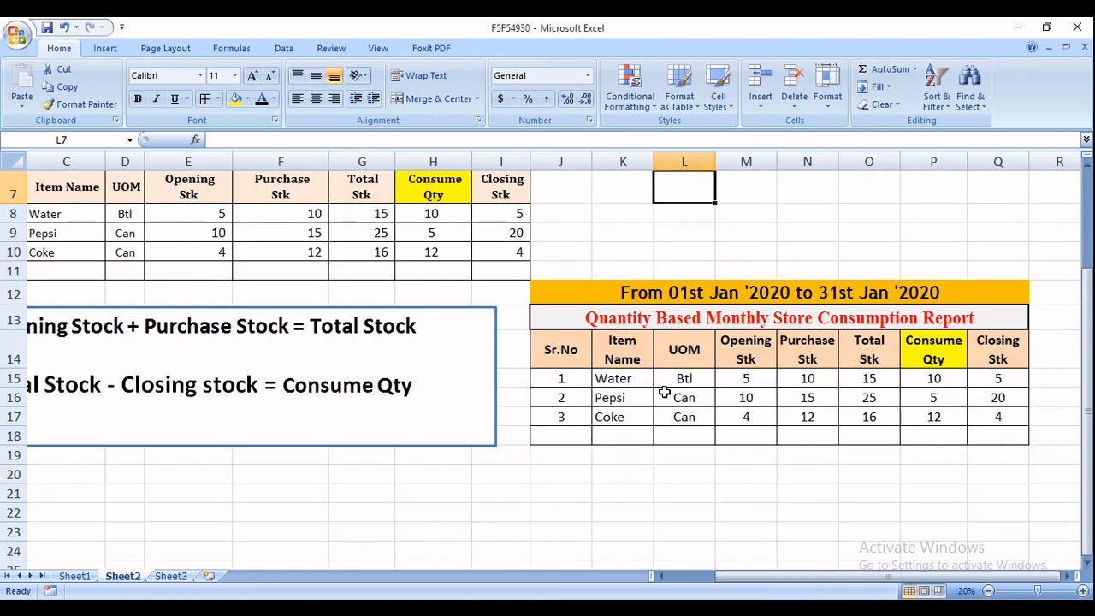
pyautogui.scroll(1, 915, 467)
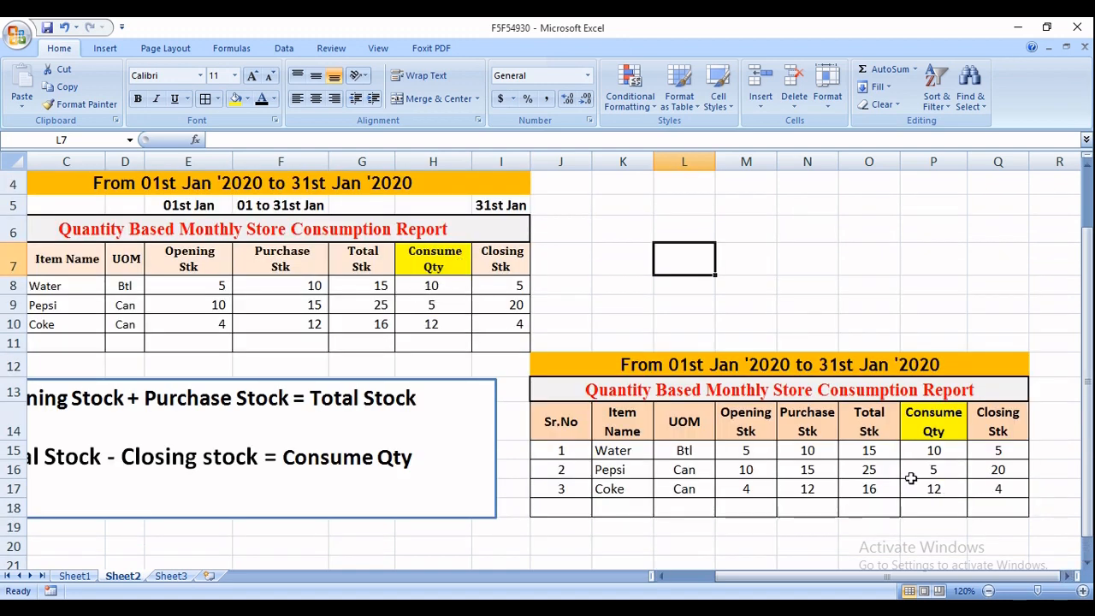
pyautogui.scroll(1, 911, 478)
pyautogui.moveTo(751, 577); pyautogui.dragTo(728, 576)
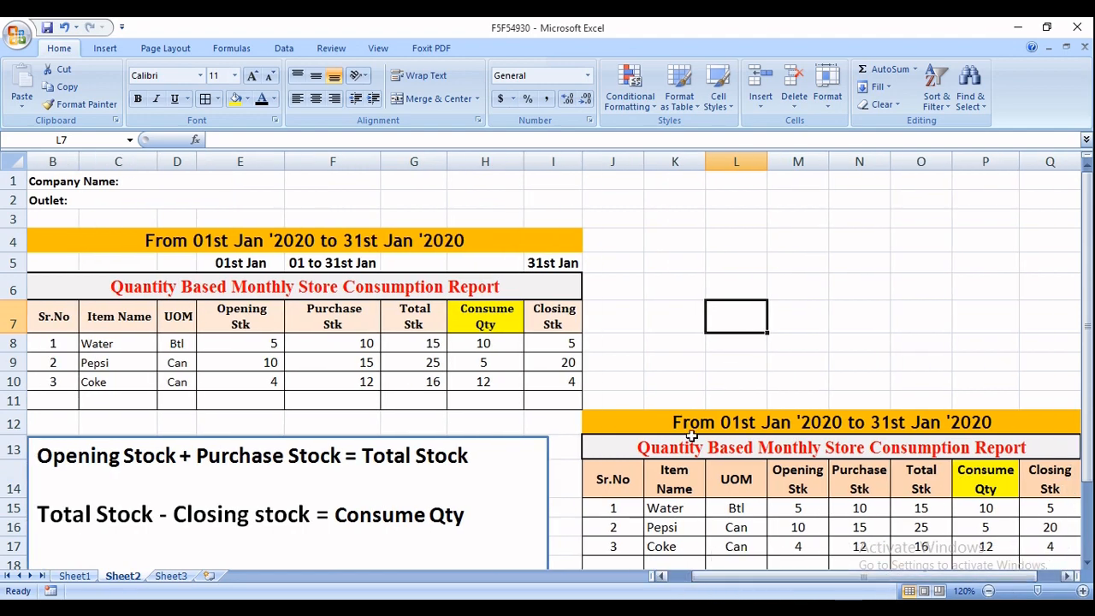
pyautogui.scroll(-2, 656, 331)
pyautogui.scroll(2, 655, 331)
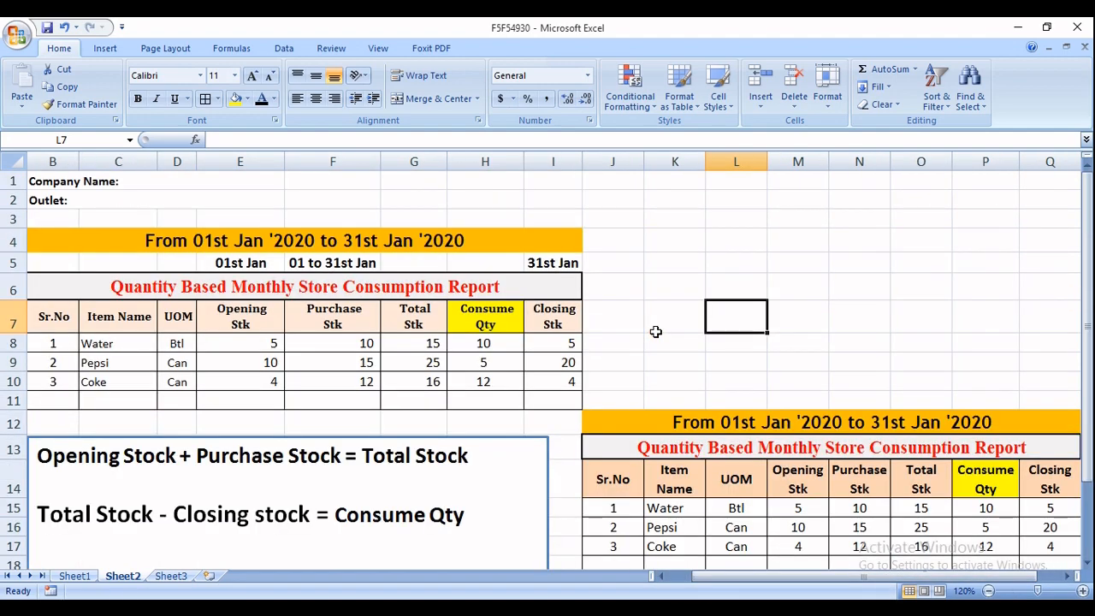